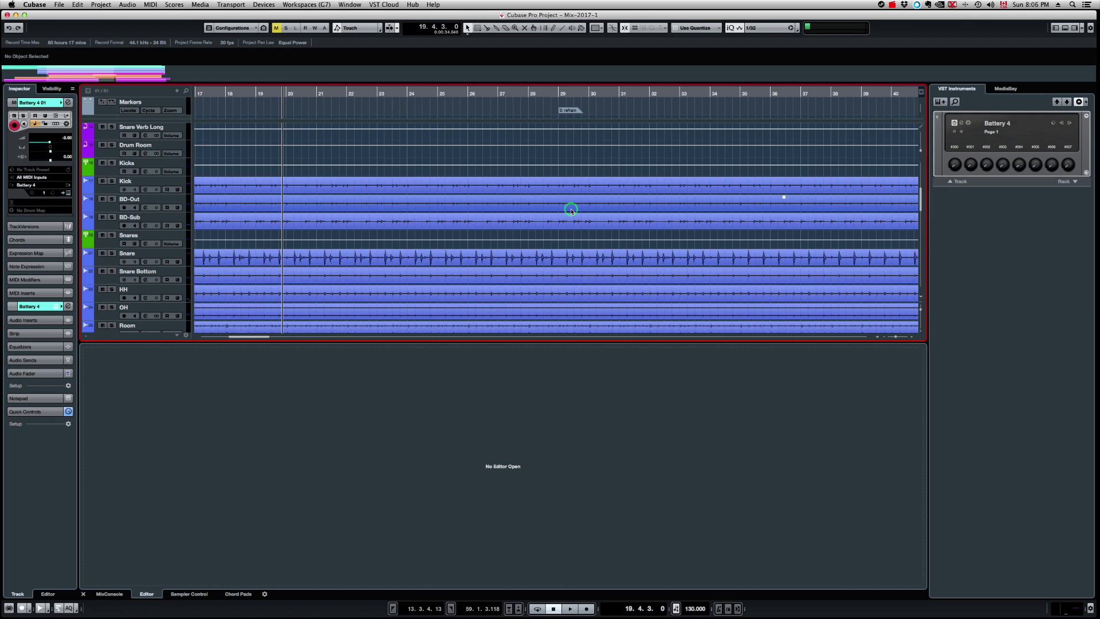
- Play the project, solo the Kick track to hear it alone, then stop playback
{"action": "key", "text": "space"}
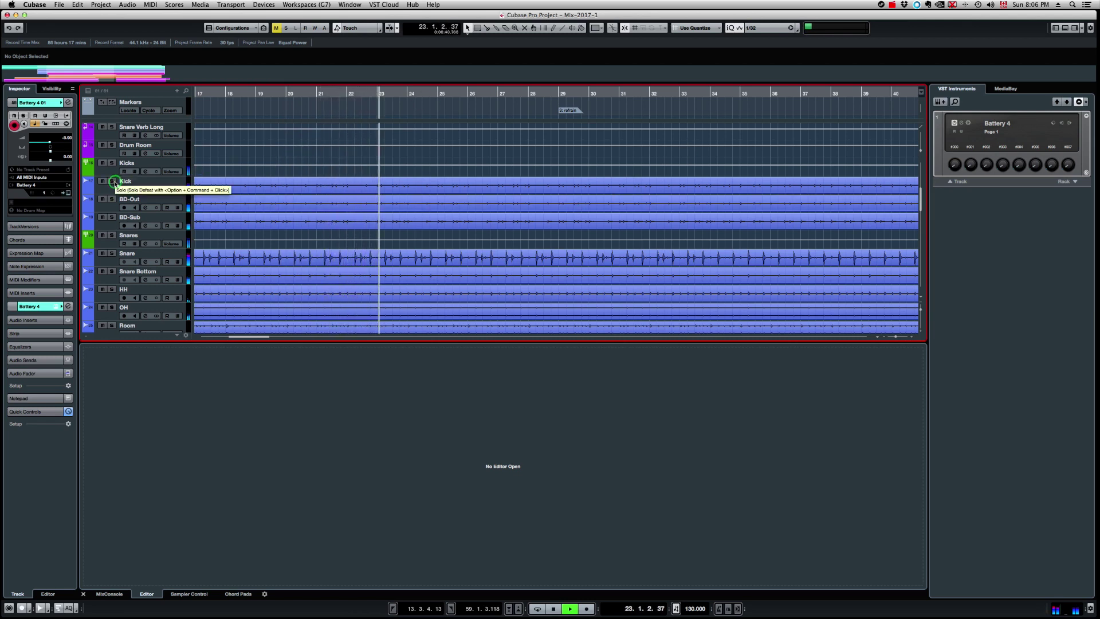
{"action": "left_click", "coordinate": [113, 182]}
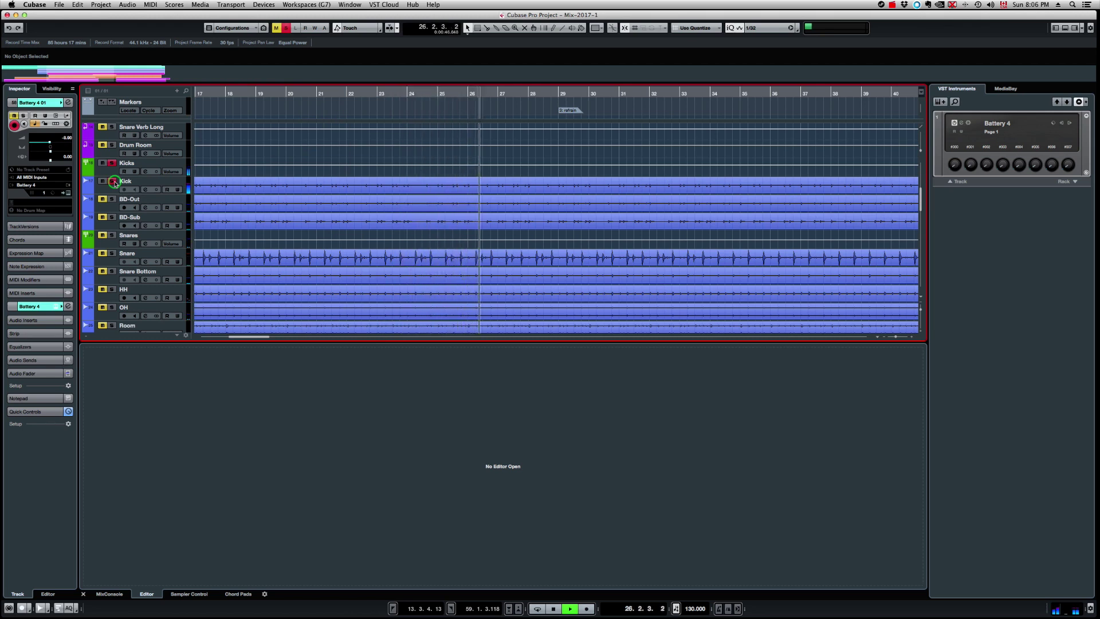
{"action": "key", "text": "space"}
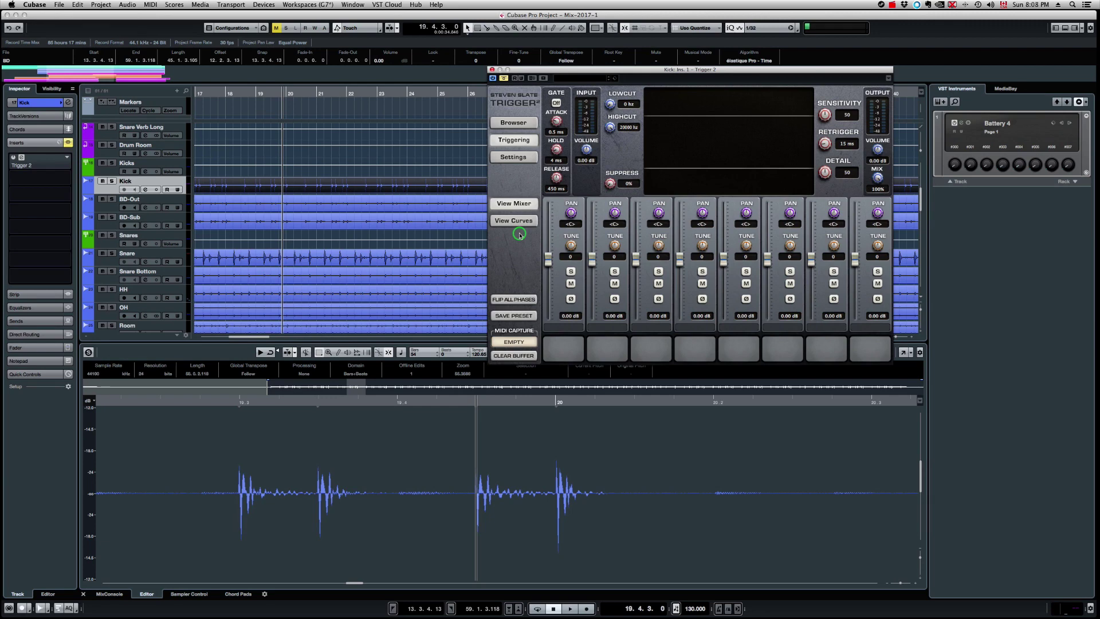
- Close the Trigger 2 plug-in window
{"action": "left_click", "coordinate": [492, 70]}
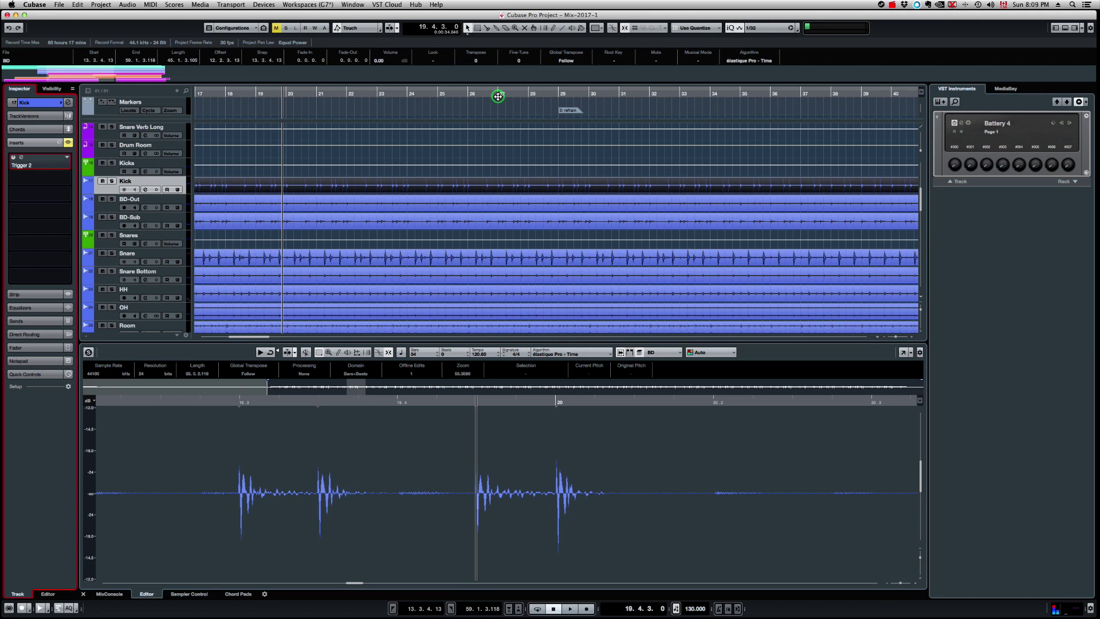
- Open the Kick audio event in the Sample Editor
{"action": "double_click", "coordinate": [425, 190]}
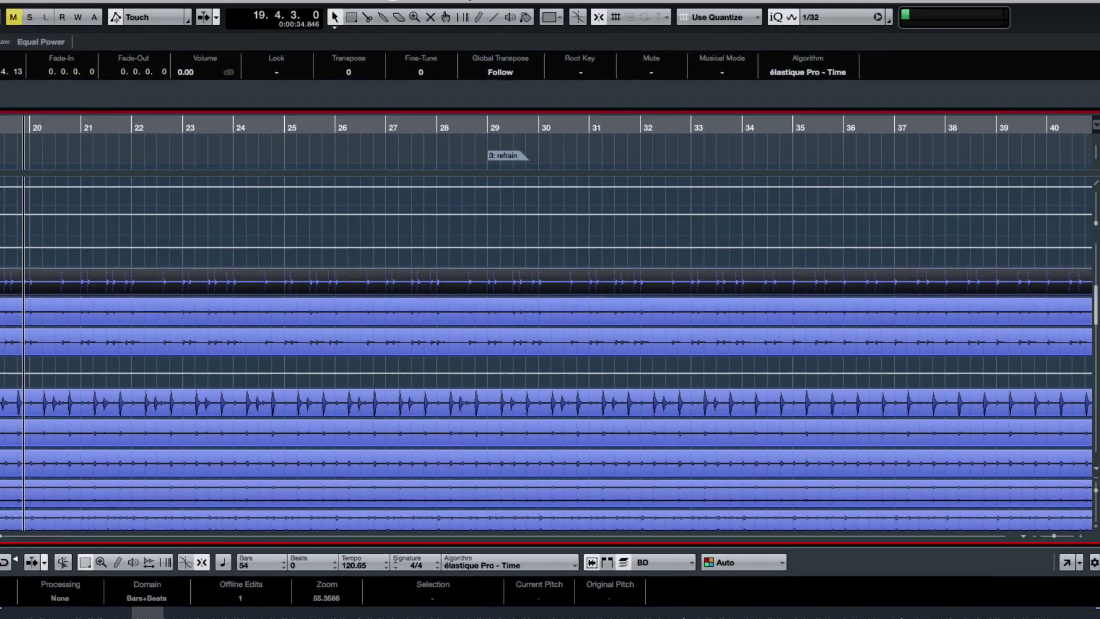
{"action": "left_click", "coordinate": [1027, 48]}
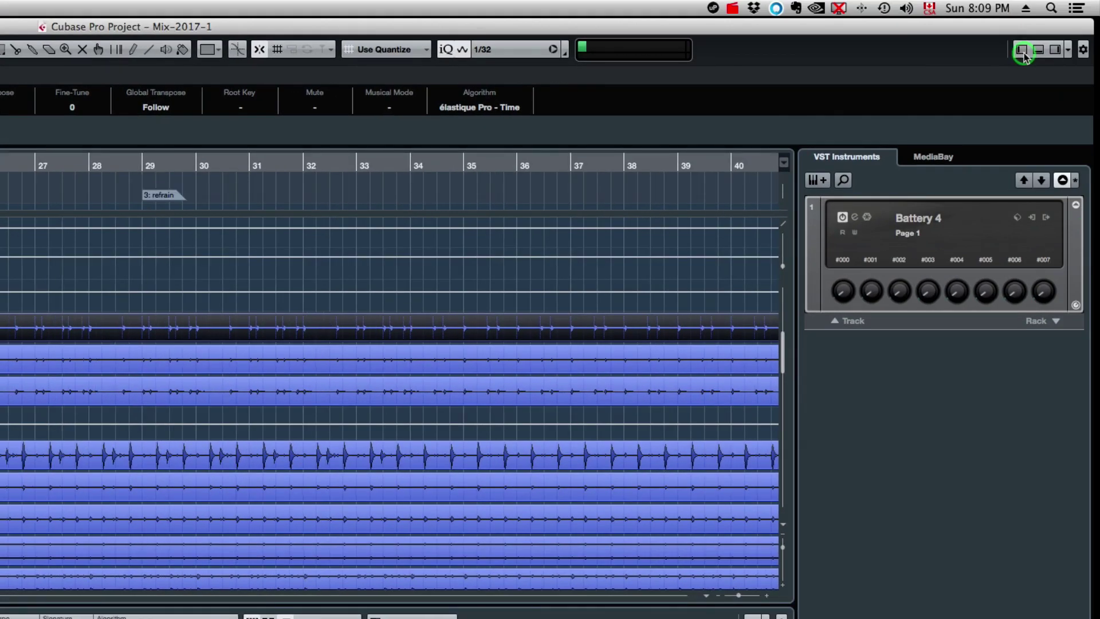
{"action": "double_click", "coordinate": [152, 231]}
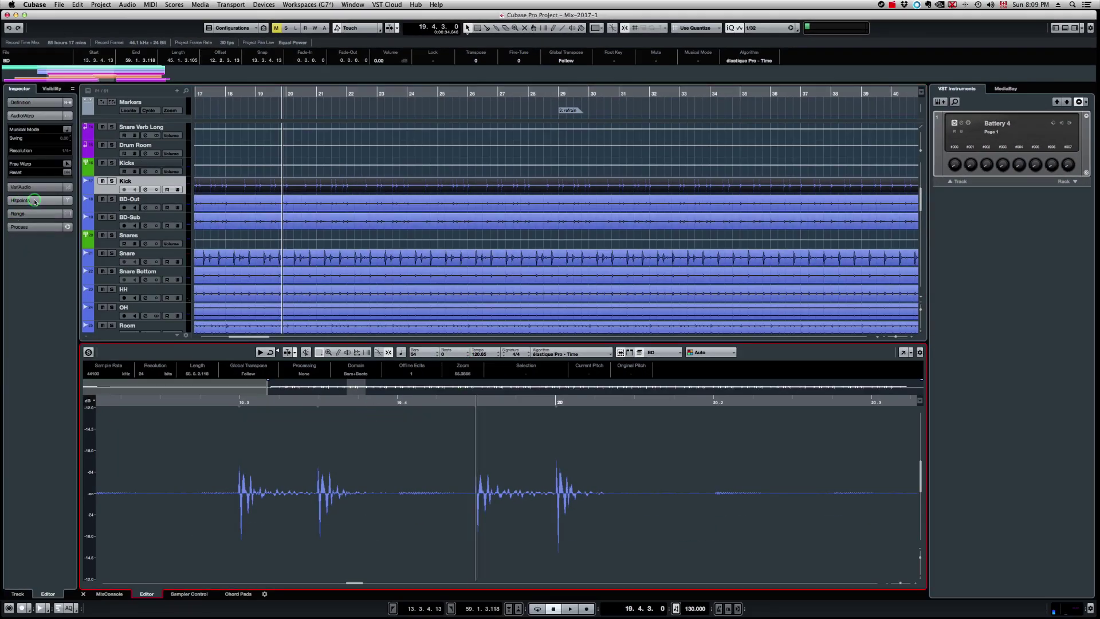
- Adjust the hitpoint Threshold so markers land on every kick, then zoom out to the whole event
{"action": "left_click", "coordinate": [35, 202]}
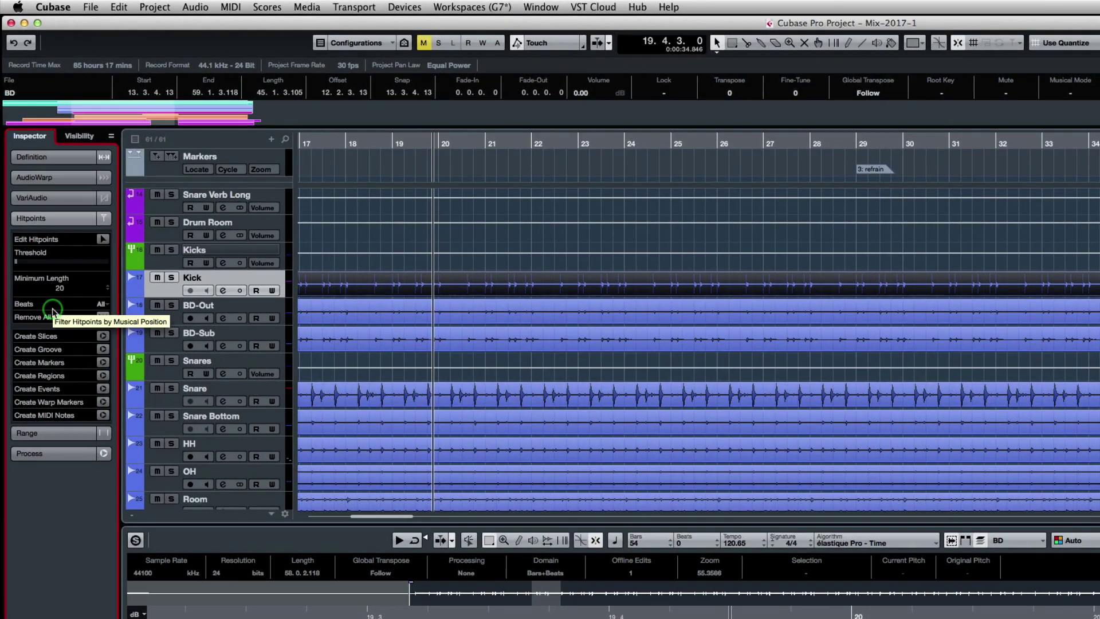
{"action": "mouse_move", "coordinate": [34, 260]}
{"action": "left_mouse_down"}
{"action": "mouse_move", "coordinate": [53, 264]}
{"action": "mouse_move", "coordinate": [19, 264]}
{"action": "left_mouse_up"}
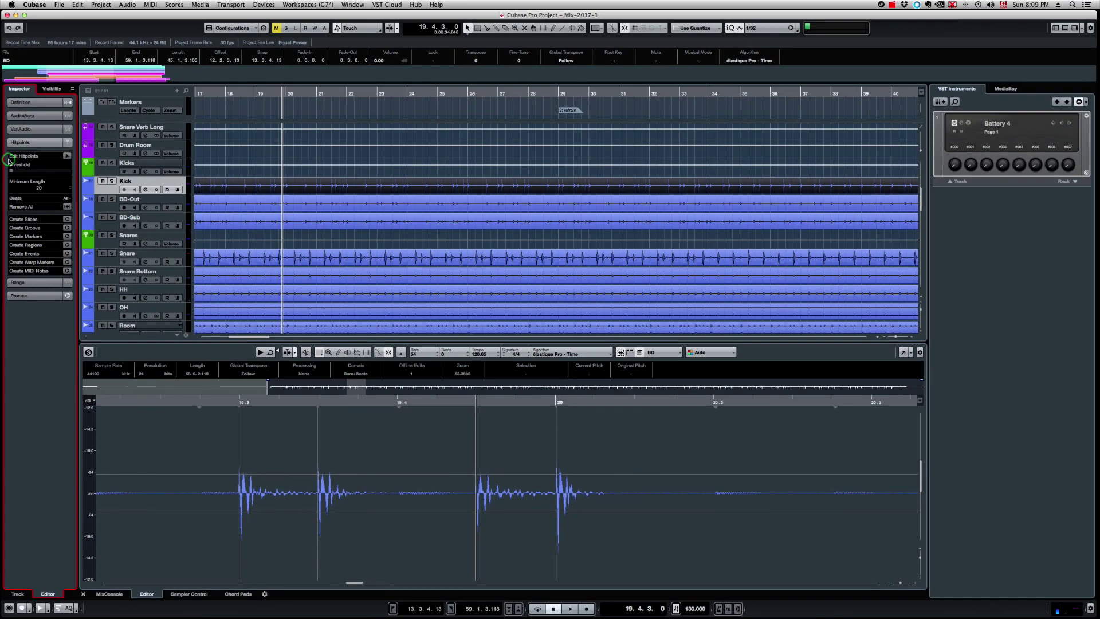
{"action": "left_click", "coordinate": [899, 584]}
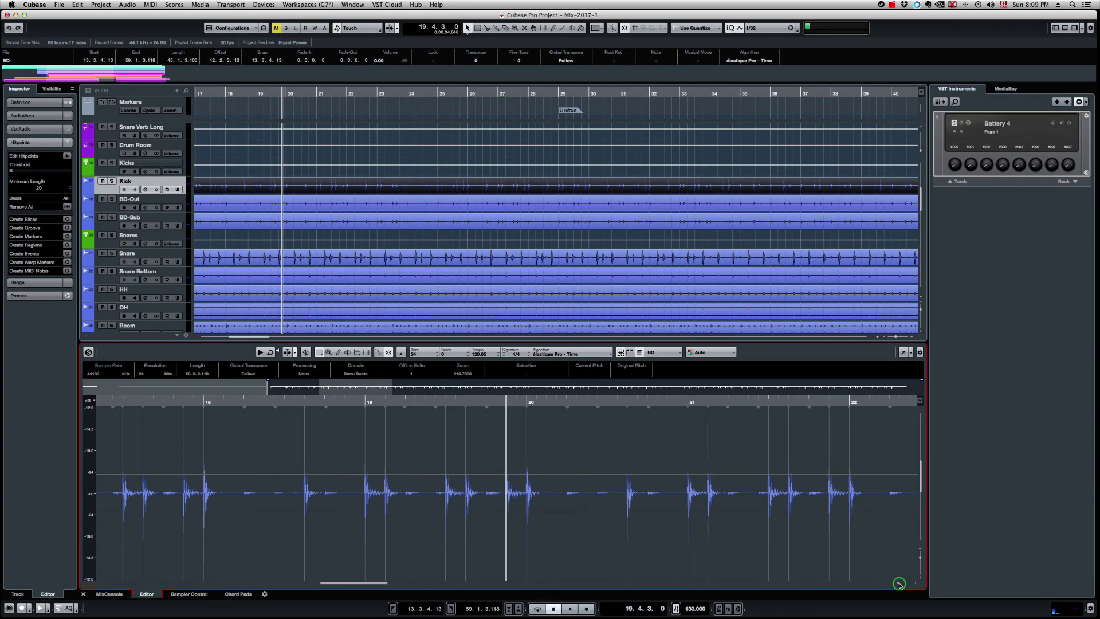
{"action": "left_click_drag", "start_coordinate": [900, 583], "coordinate": [892, 586]}
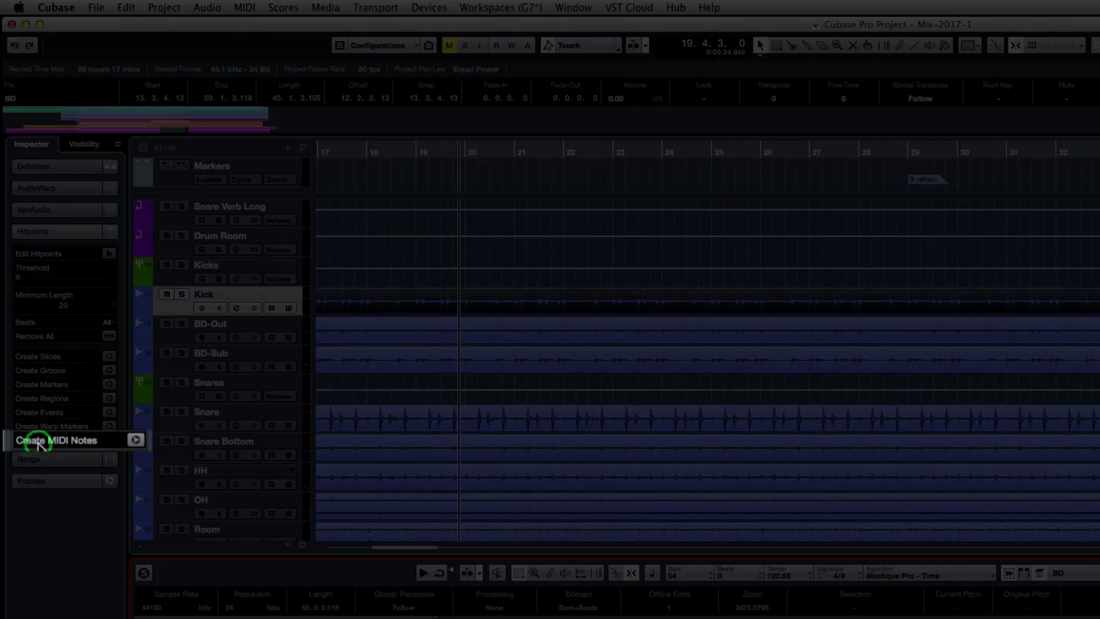
- Create MIDI notes from the hitpoints with Dynamic Velocity, pitch C1, on a new MIDI track
{"action": "left_click", "coordinate": [135, 439]}
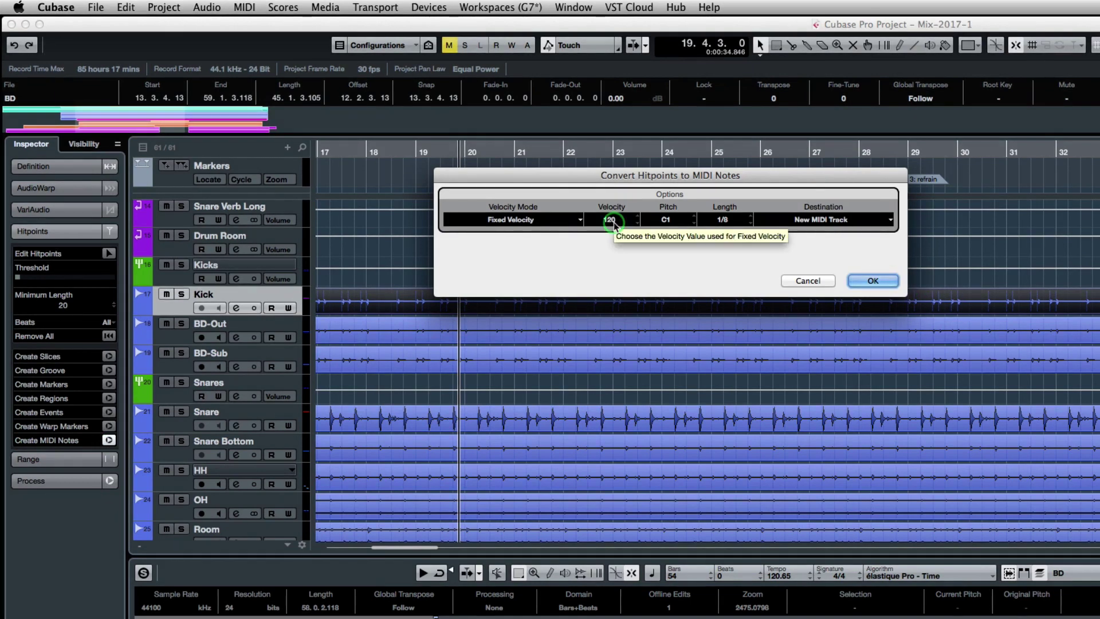
{"action": "left_click", "coordinate": [551, 222]}
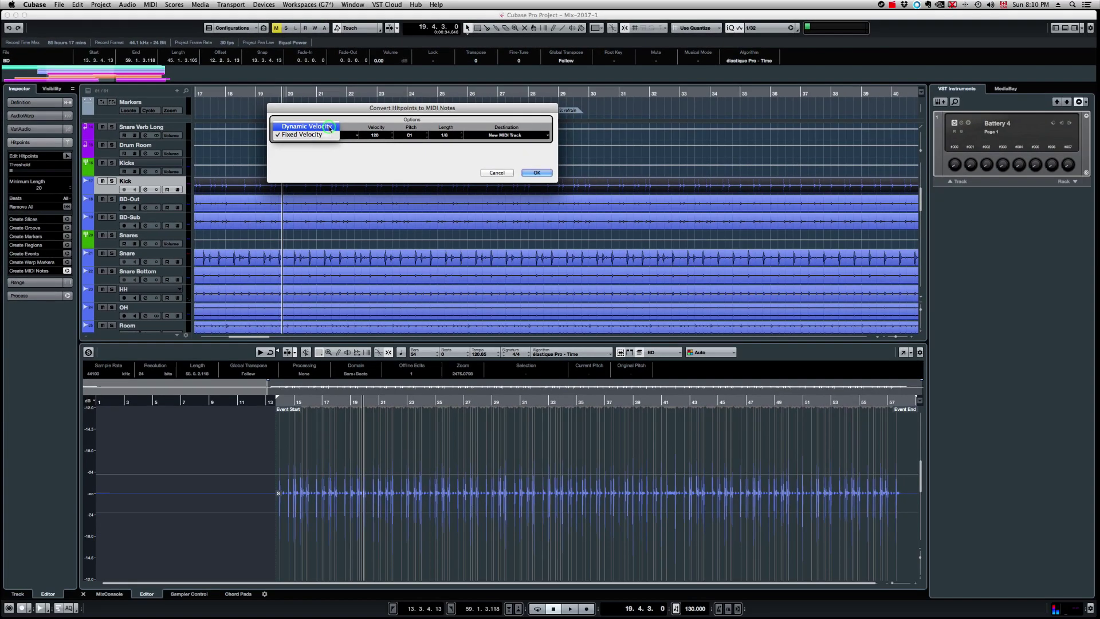
{"action": "left_click", "coordinate": [329, 128]}
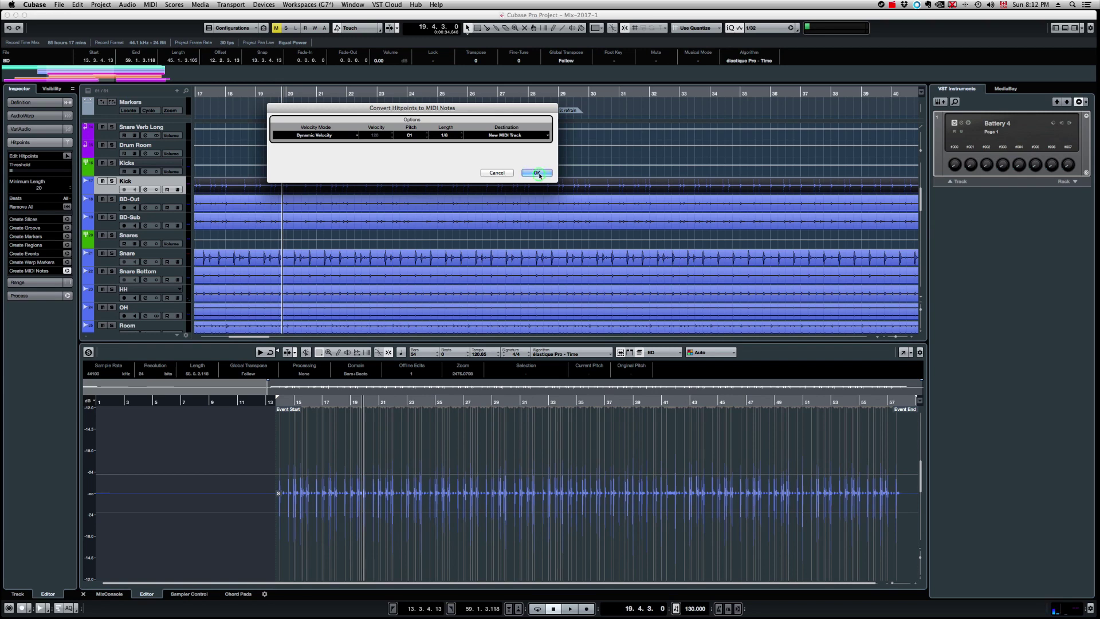
{"action": "left_click", "coordinate": [537, 173]}
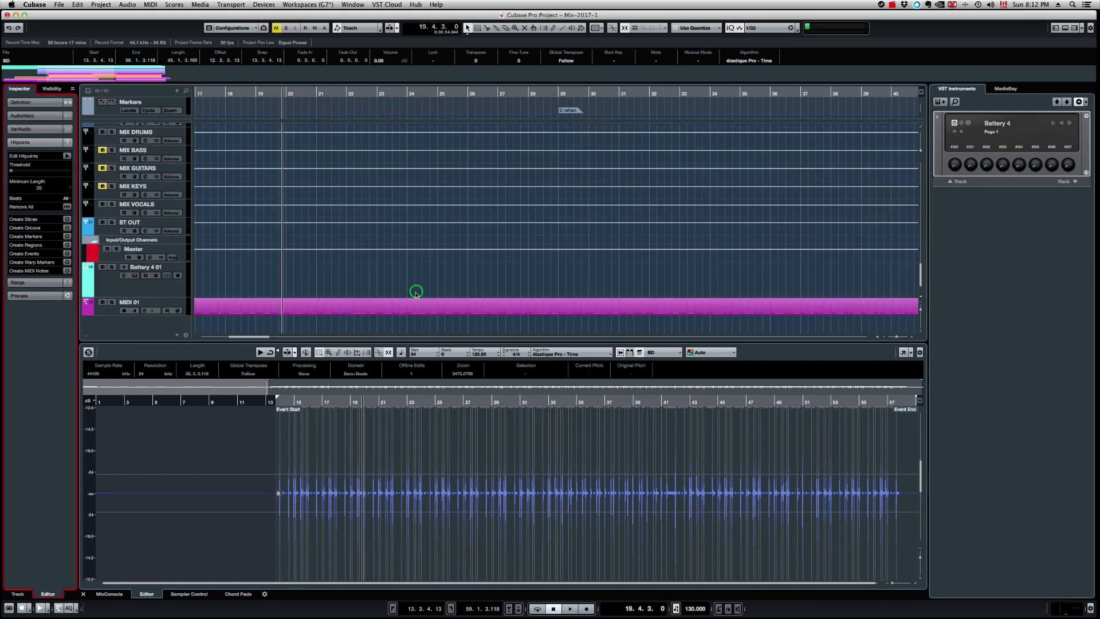
- Drag the kick MIDI part from MIDI 01 onto the Battery 4 01 track and select that track
{"action": "left_click", "coordinate": [414, 302]}
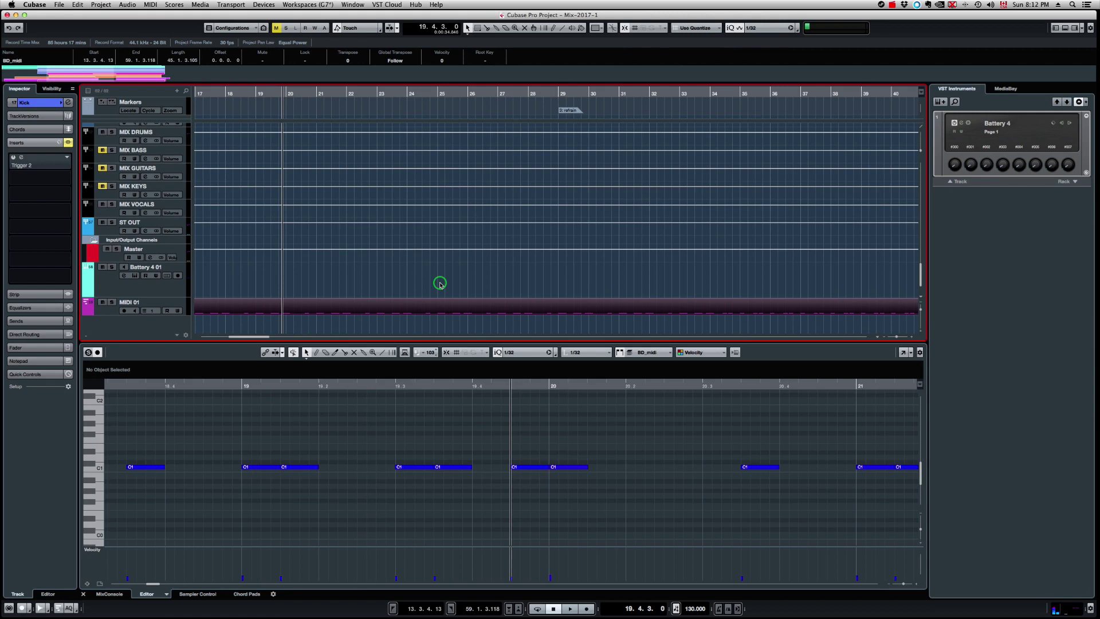
{"action": "scroll", "coordinate": [400, 442], "scroll_direction": "down", "scroll_amount": 5}
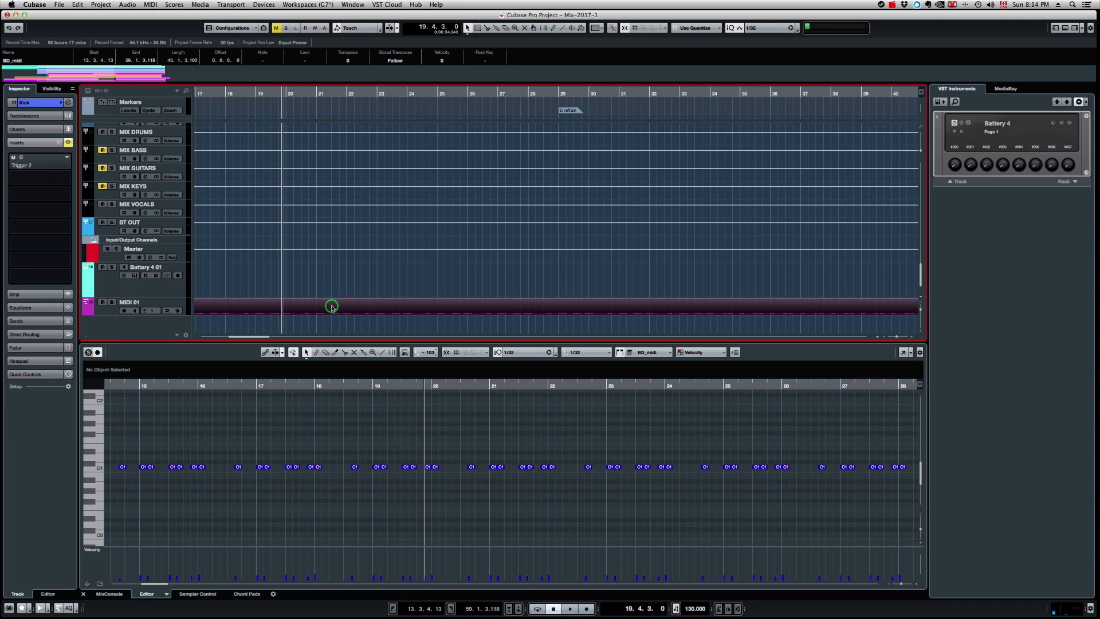
{"action": "left_click_drag", "start_coordinate": [331, 307], "coordinate": [331, 284]}
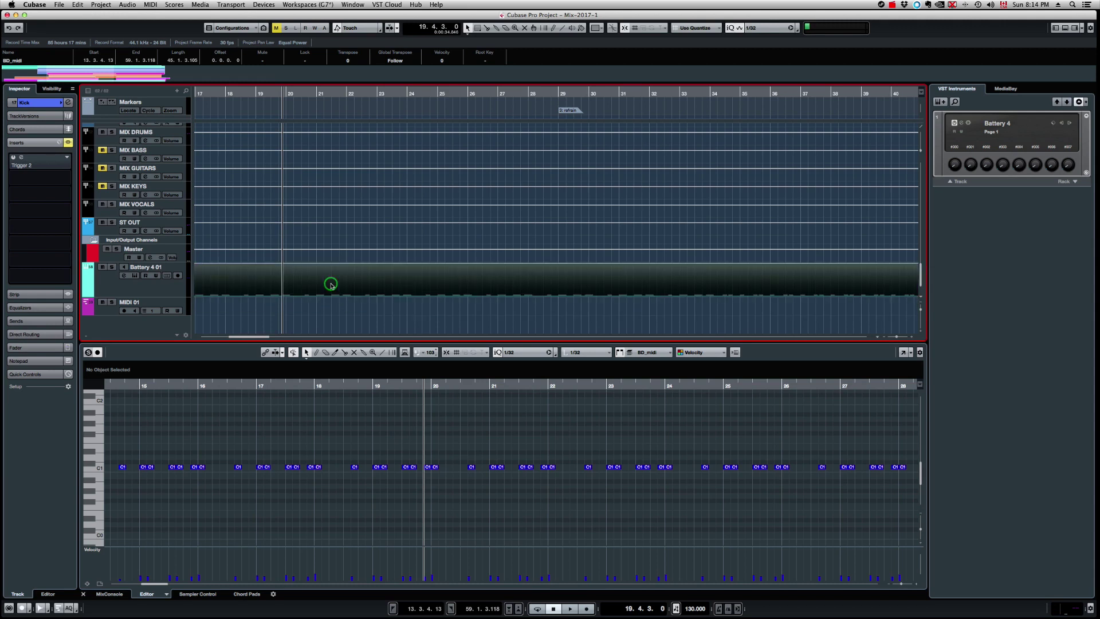
{"action": "left_click", "coordinate": [117, 289]}
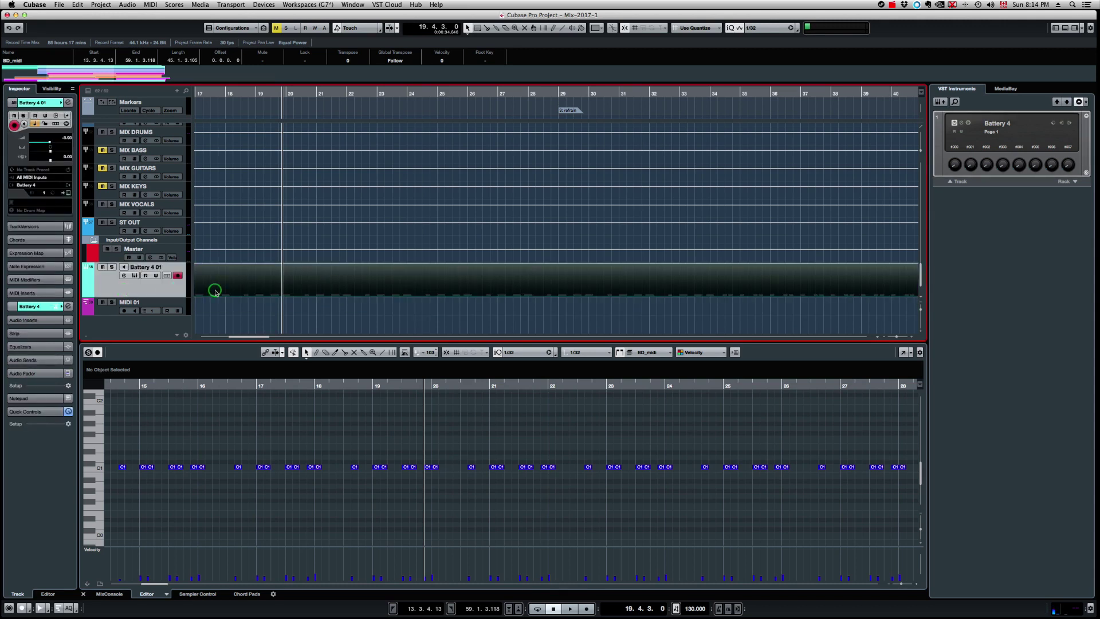
- Open Battery 4 and audition the Burley RM2, Burley Dry, Honest Dry and Fast Dry kicks, selecting Honest Dry
{"action": "left_click", "coordinate": [67, 193]}
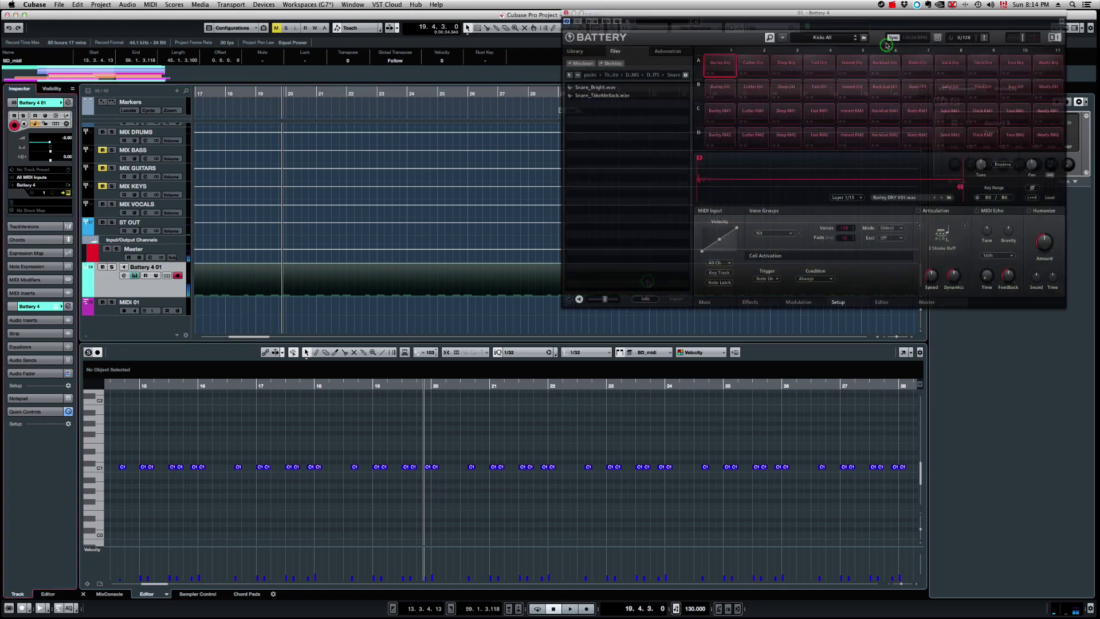
{"action": "left_click_drag", "start_coordinate": [878, 23], "coordinate": [605, 80]}
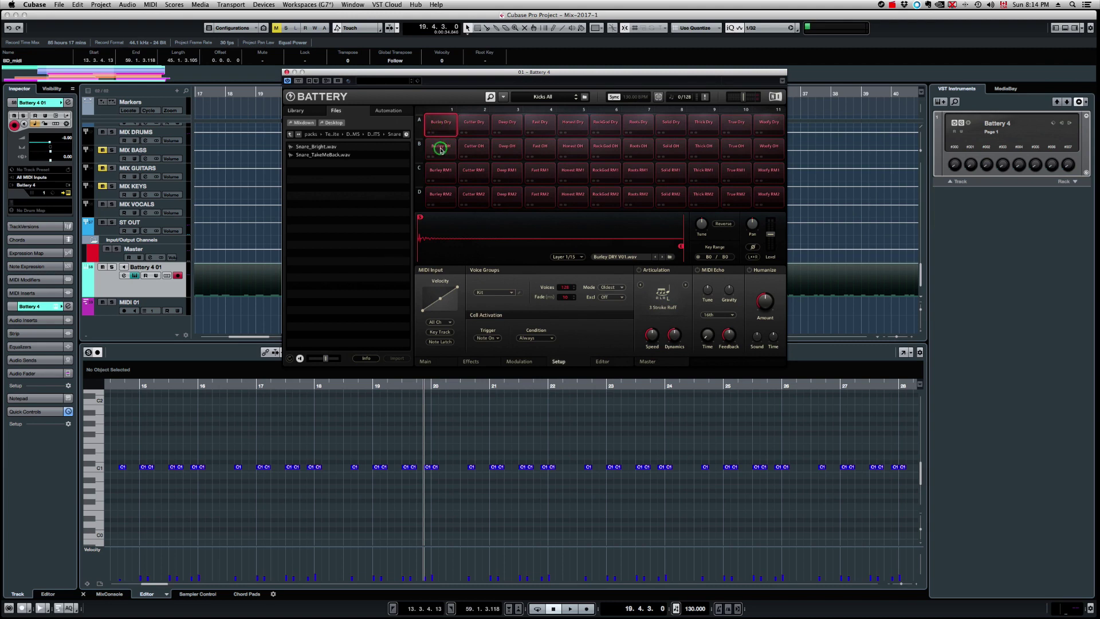
{"action": "left_click", "coordinate": [435, 196]}
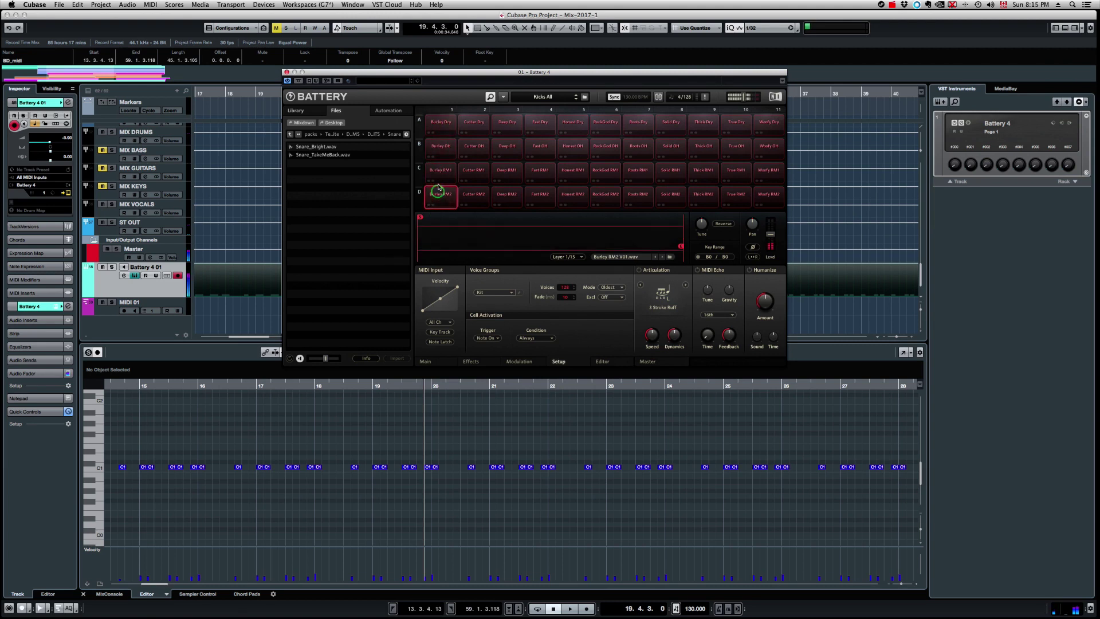
{"action": "left_click", "coordinate": [441, 125]}
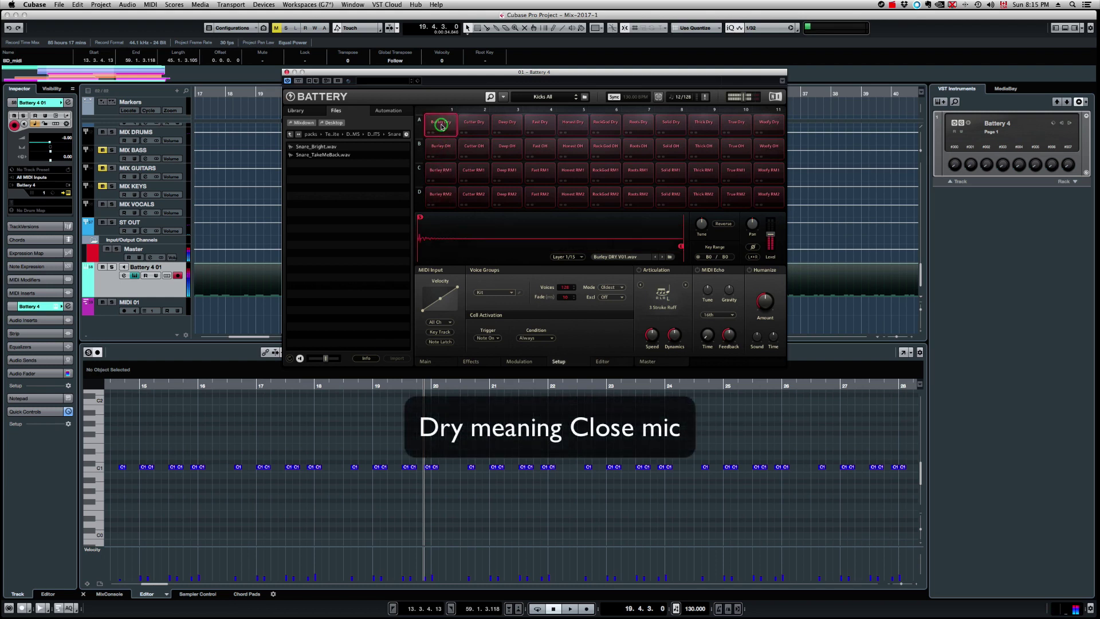
{"action": "left_click", "coordinate": [698, 125]}
{"action": "left_click", "coordinate": [569, 123]}
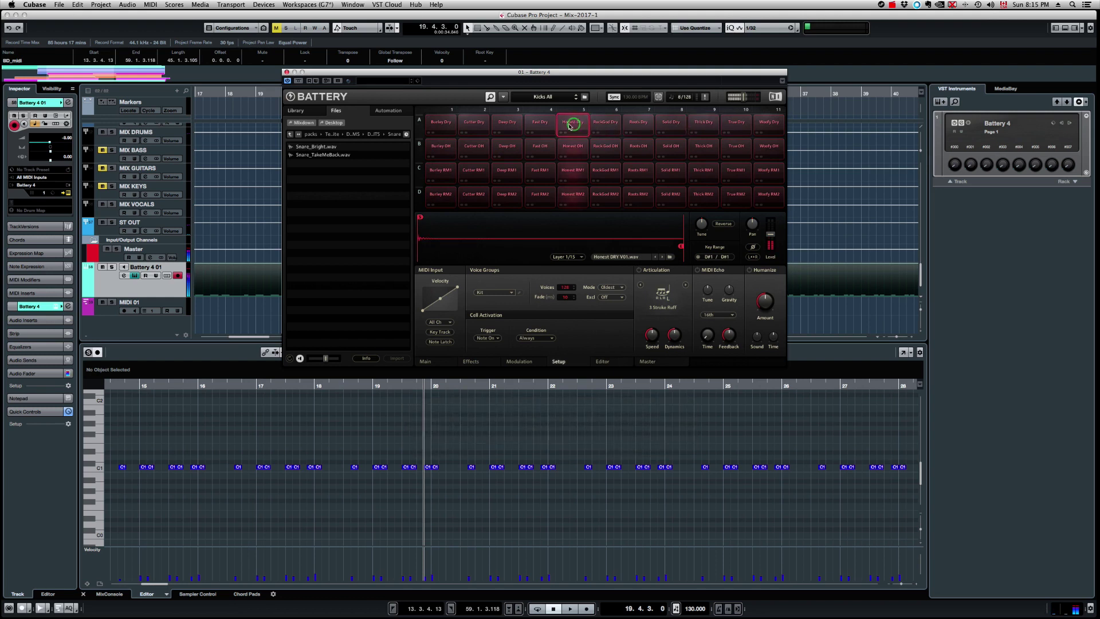
{"action": "left_click", "coordinate": [547, 125]}
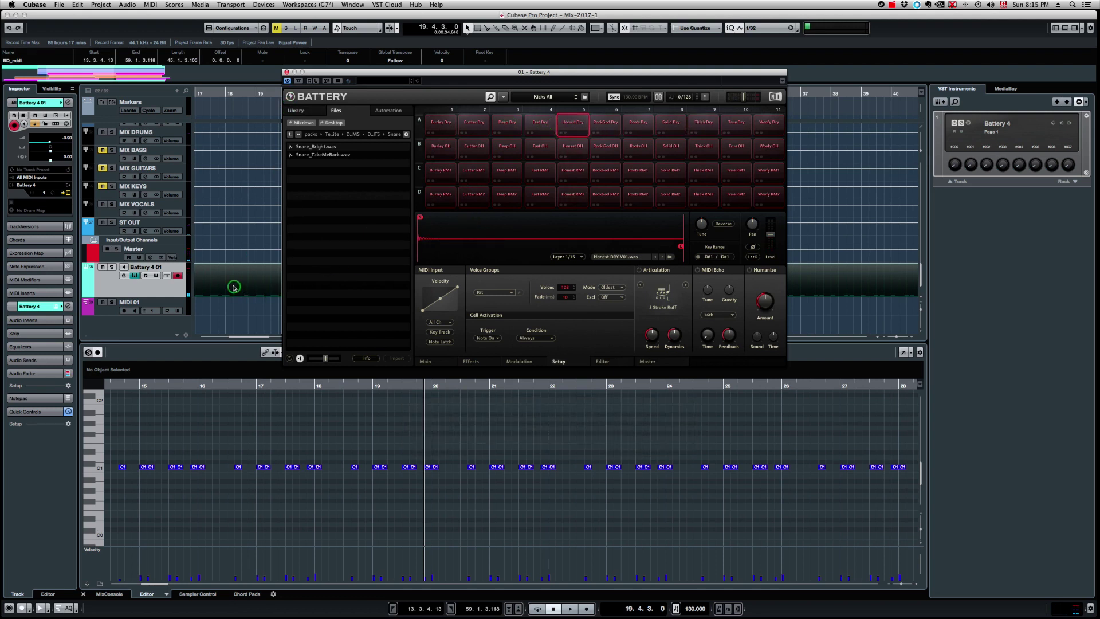
{"action": "left_click", "coordinate": [228, 291]}
- Raise the kick notes' velocities and transpose the notes up to G#1
{"action": "left_click", "coordinate": [210, 409]}
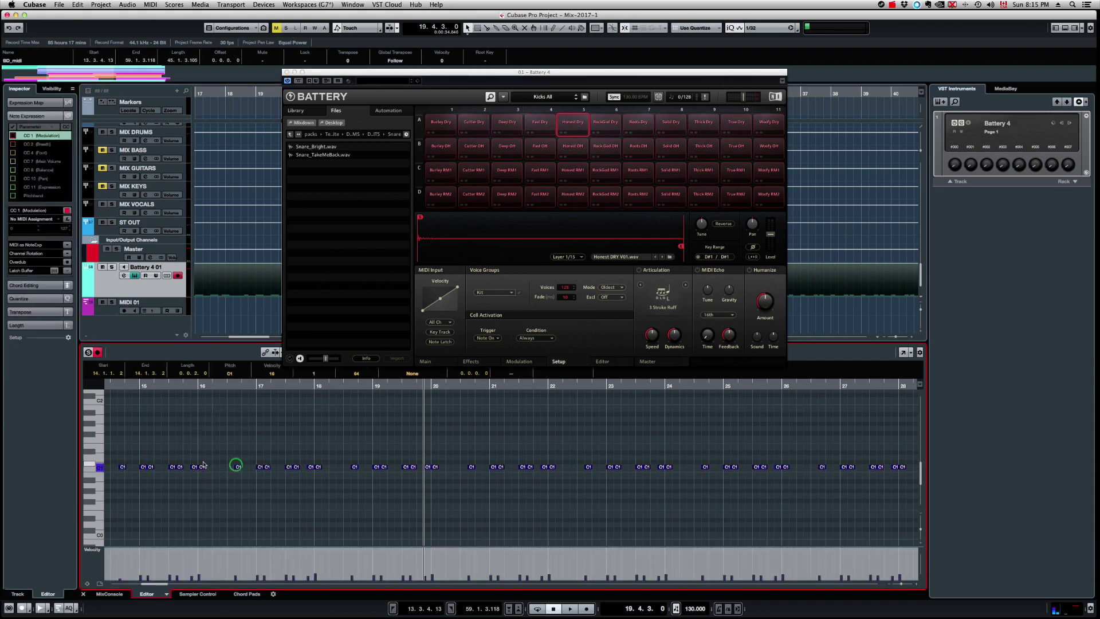
{"action": "mouse_move", "coordinate": [302, 550]}
{"action": "left_mouse_down"}
{"action": "mouse_move", "coordinate": [299, 516]}
{"action": "mouse_move", "coordinate": [300, 544]}
{"action": "left_mouse_up"}
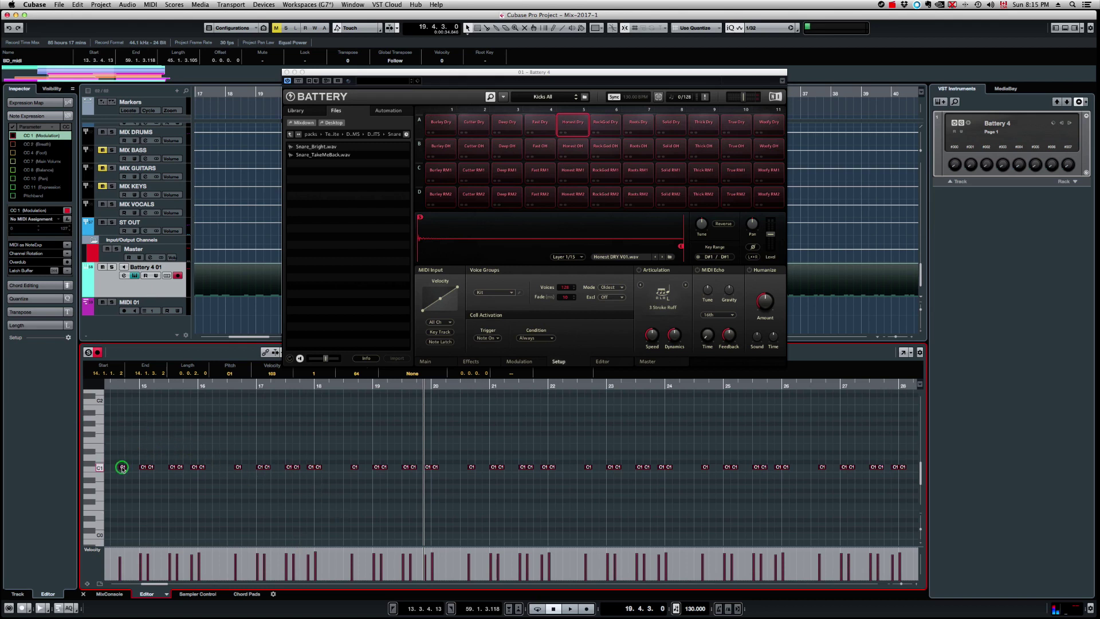
{"action": "left_click_drag", "start_coordinate": [122, 467], "coordinate": [129, 424]}
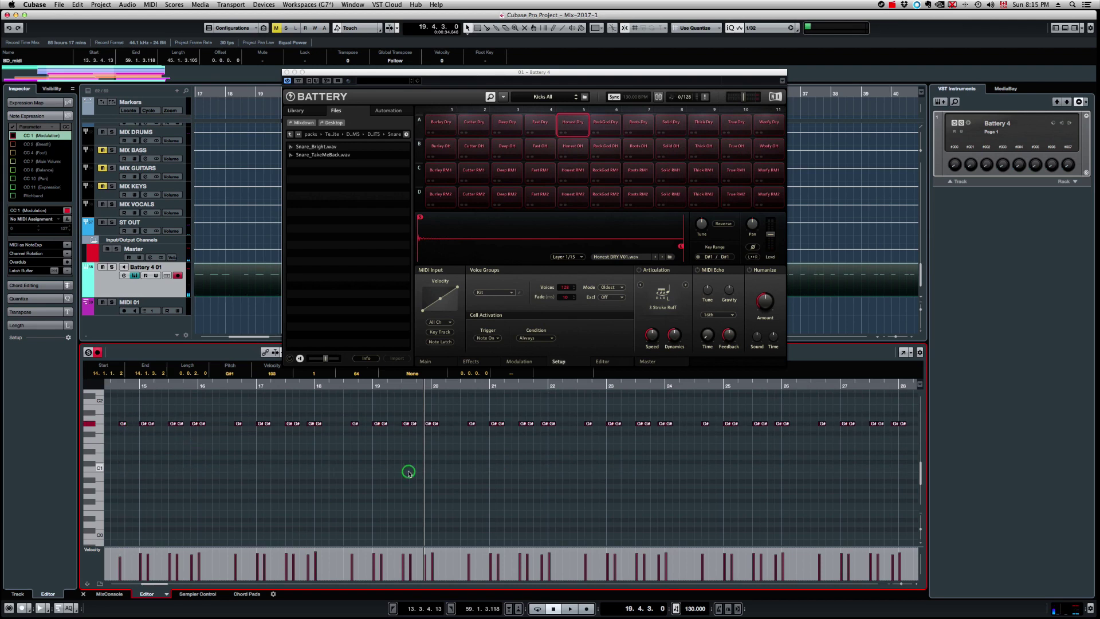
- Play the notes through Battery, then select the True RM2 kick sample
{"action": "key", "text": "space"}
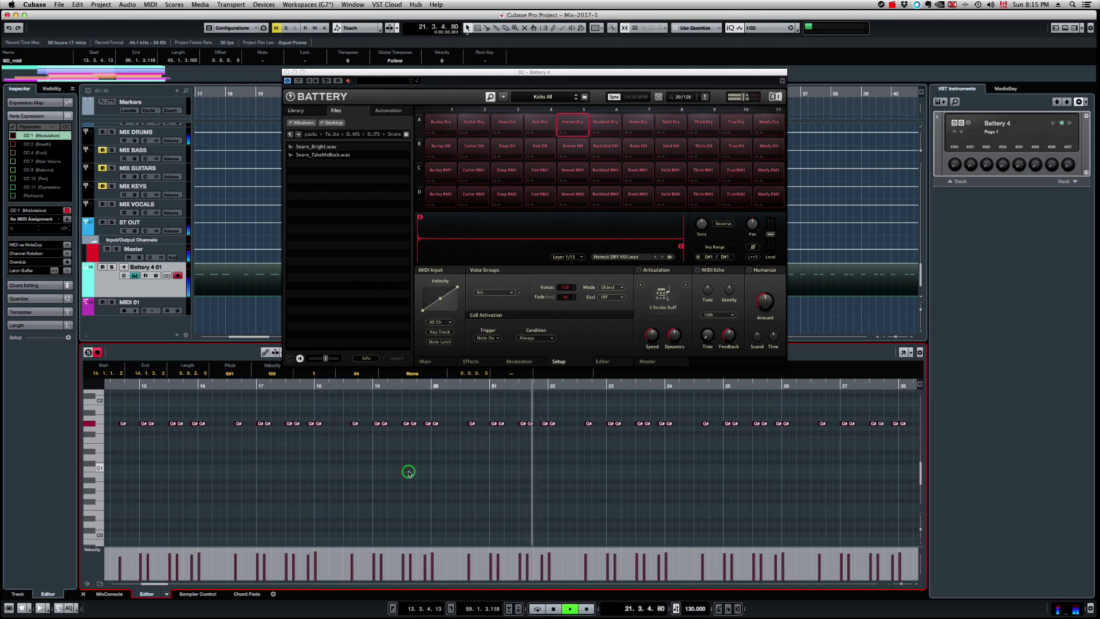
{"action": "key", "text": "space"}
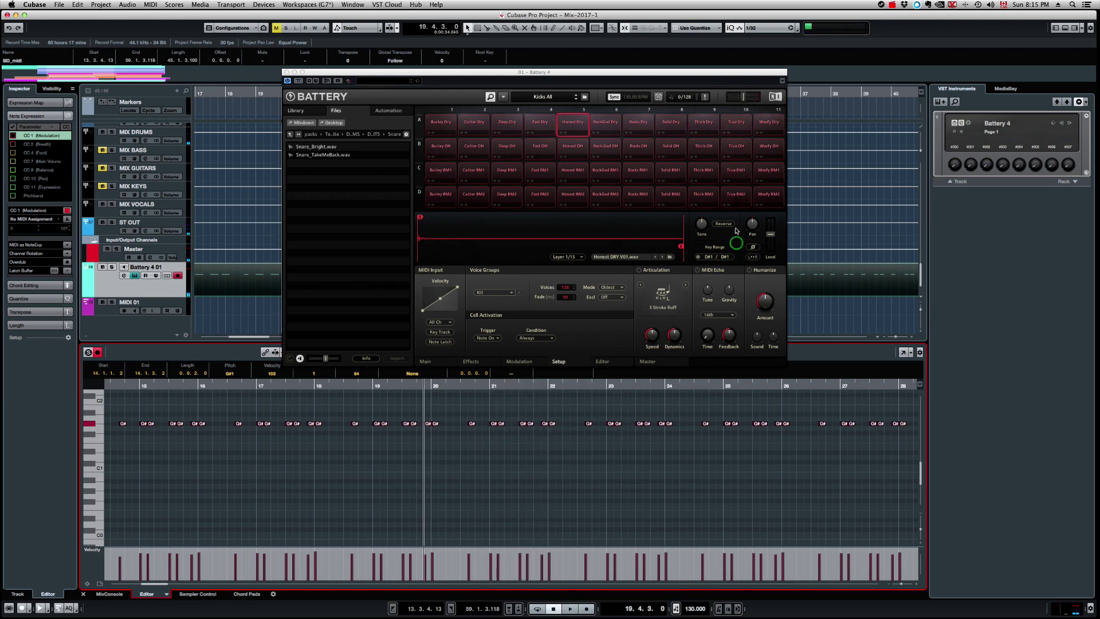
{"action": "left_click", "coordinate": [732, 197]}
- Choose the True OH kick pad and audition it with the Battery 4 01 track soloed
{"action": "left_click", "coordinate": [730, 170]}
{"action": "left_click", "coordinate": [730, 158]}
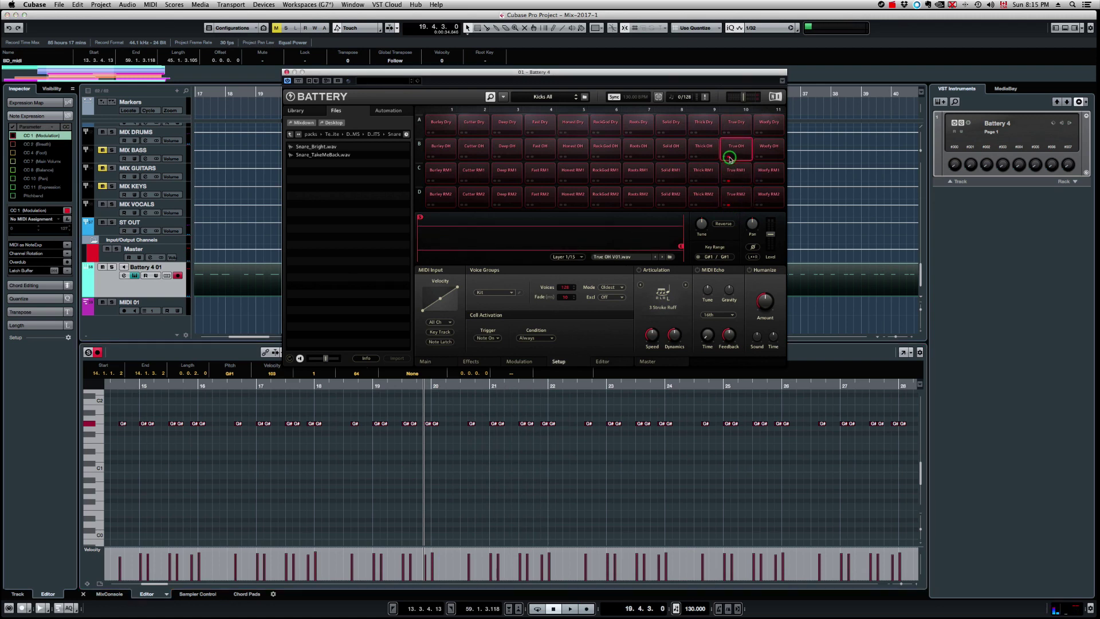
{"action": "key", "text": "space"}
{"action": "left_click", "coordinate": [110, 266]}
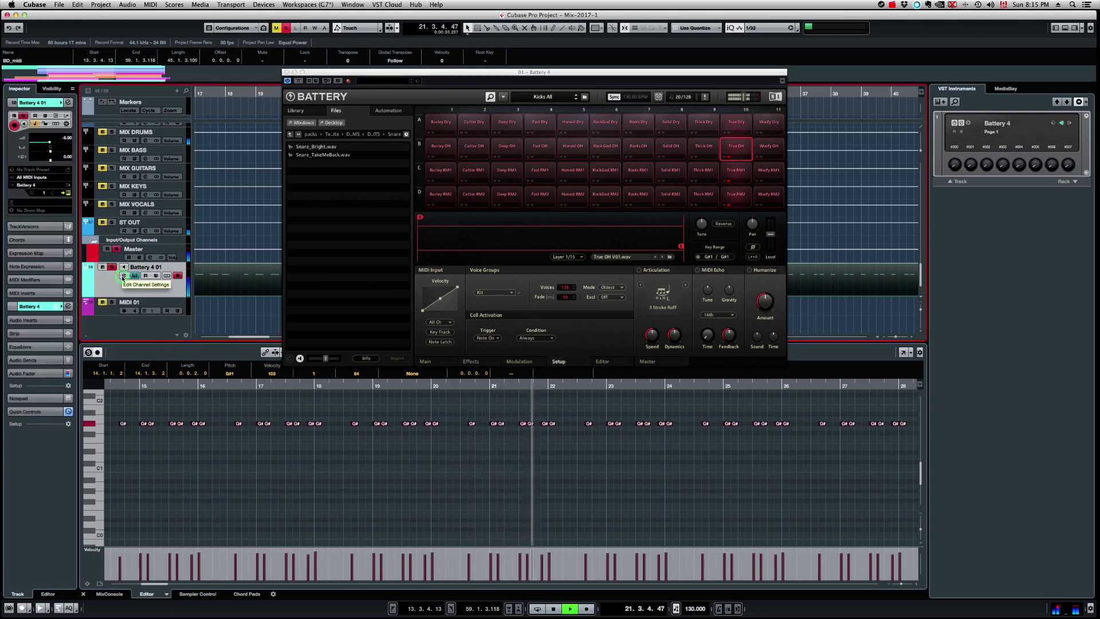
{"action": "key", "text": "space"}
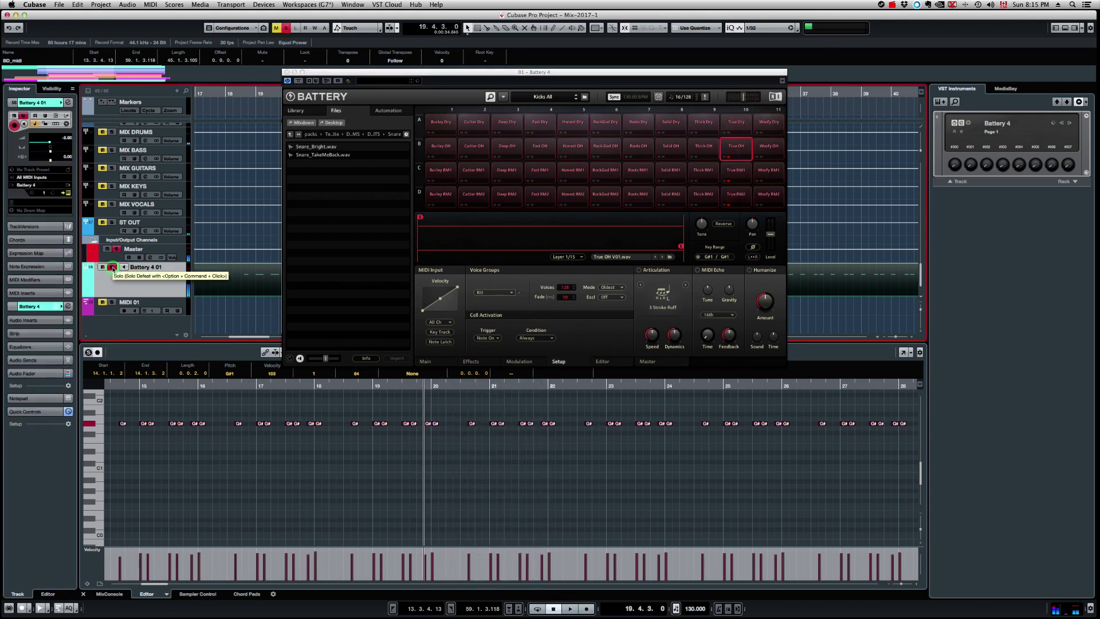
{"action": "left_click", "coordinate": [174, 295]}
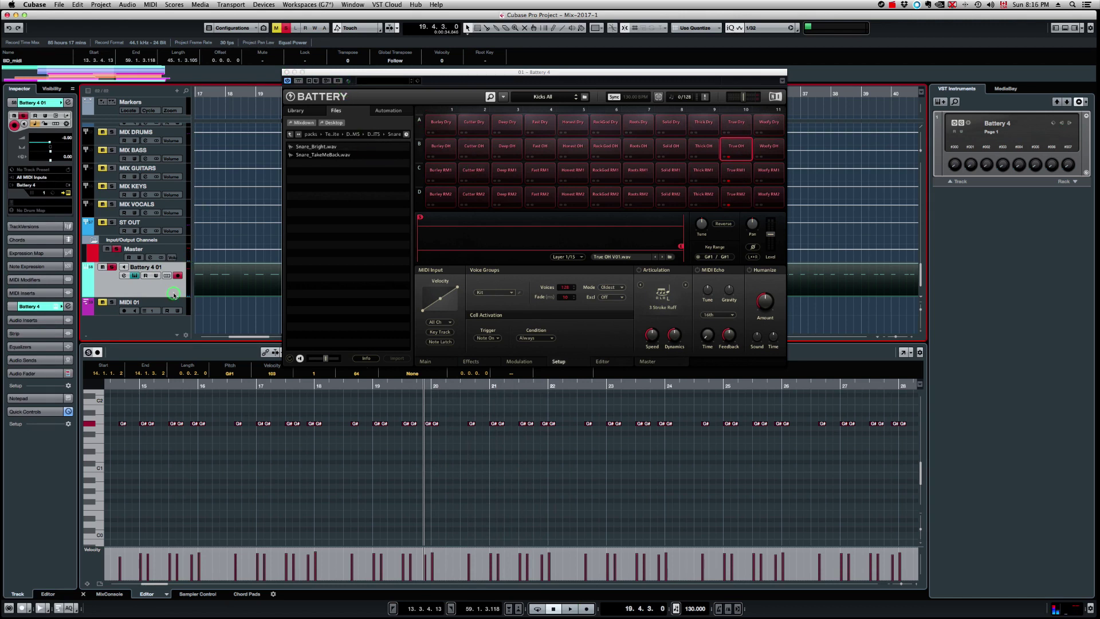
{"action": "left_click", "coordinate": [105, 288]}
{"action": "left_click", "coordinate": [128, 287]}
{"action": "left_click", "coordinate": [174, 295]}
- Unsolo Battery 4 01, enable Phase 180° in its Channel Settings, and play it against the kick
{"action": "left_click", "coordinate": [111, 267]}
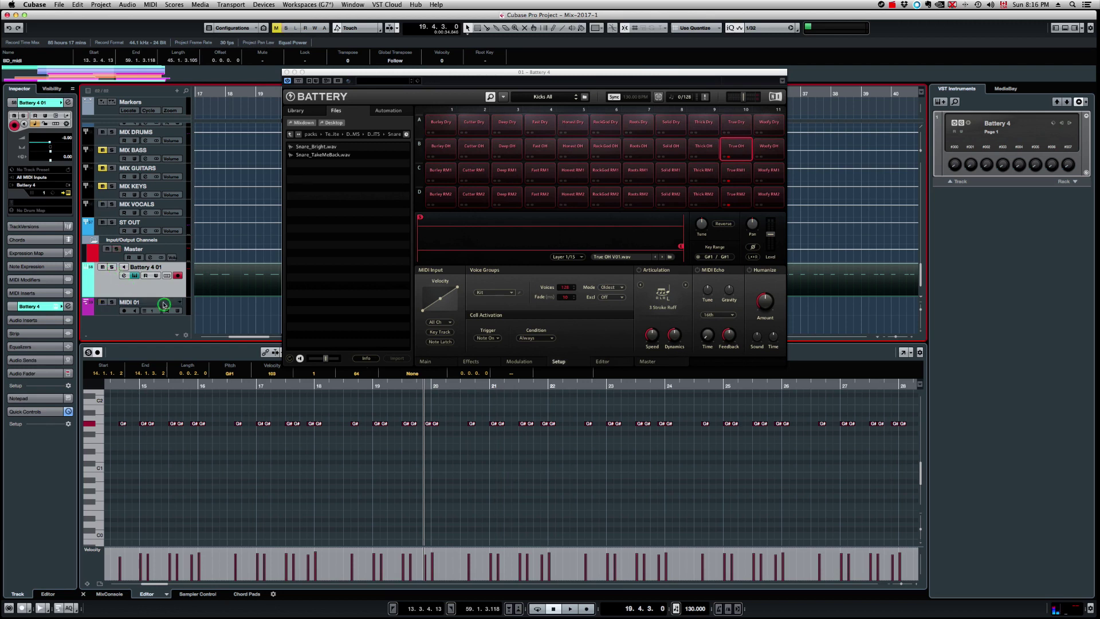
{"action": "left_click", "coordinate": [68, 102]}
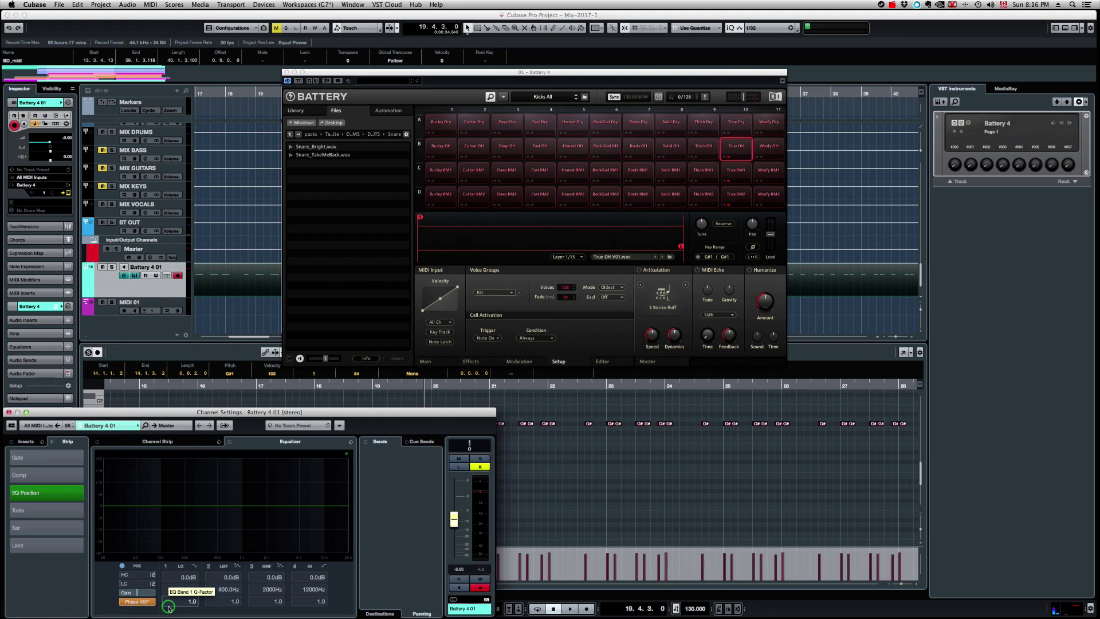
{"action": "left_click", "coordinate": [201, 410]}
{"action": "left_click", "coordinate": [144, 288]}
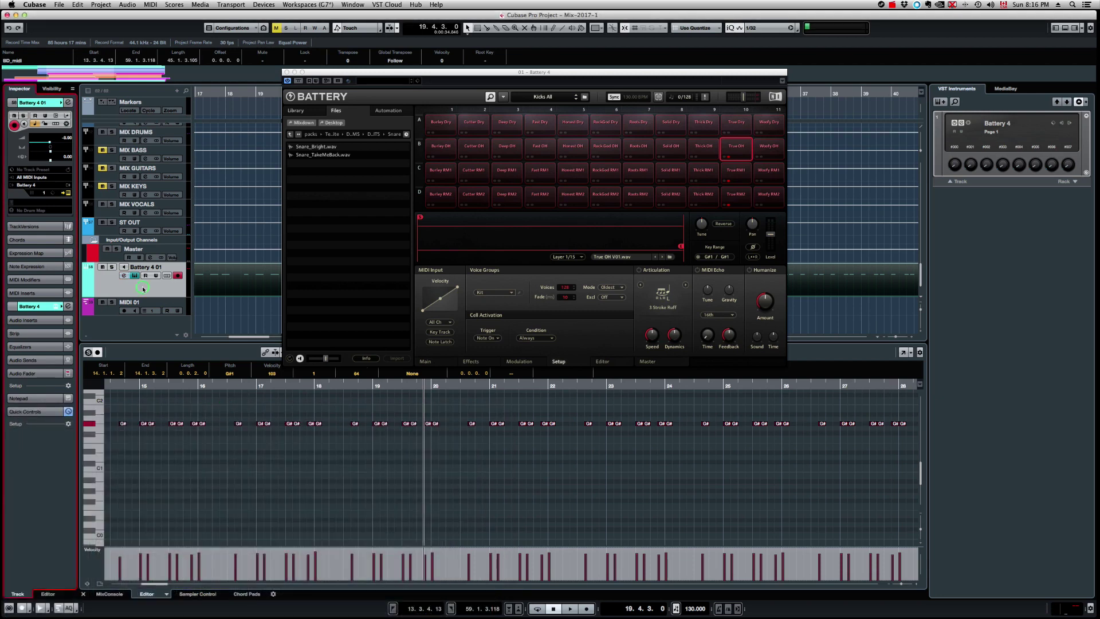
{"action": "left_click", "coordinate": [228, 283]}
{"action": "key", "text": "space"}
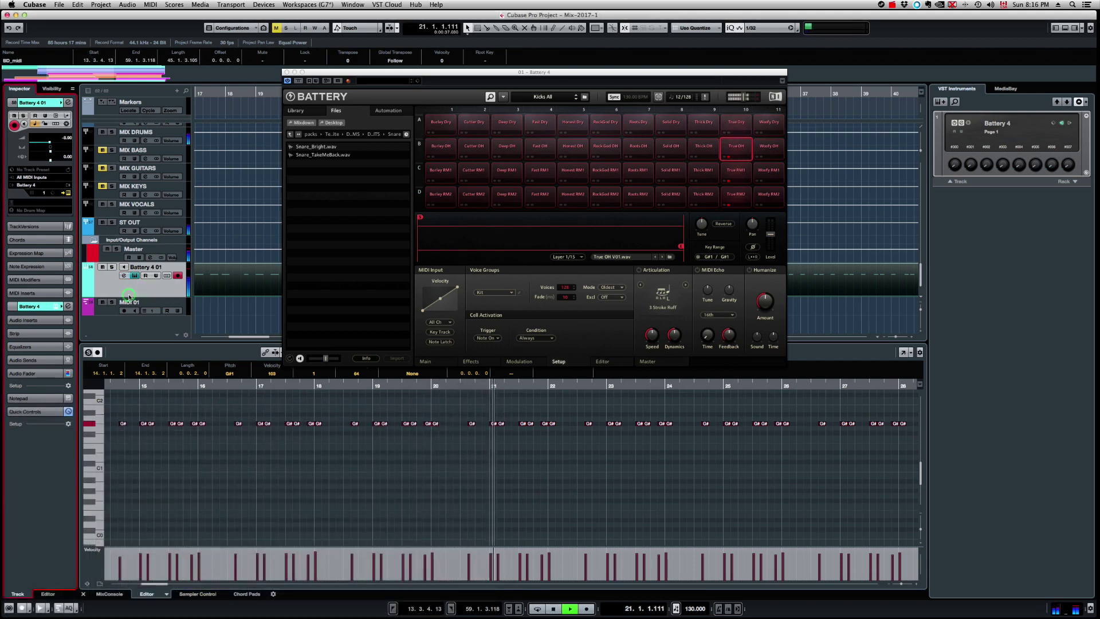
- Lower the Battery 4 fader to -17.1 dB in the MixConsole, then close the Battery window
{"action": "key", "text": "F3"}
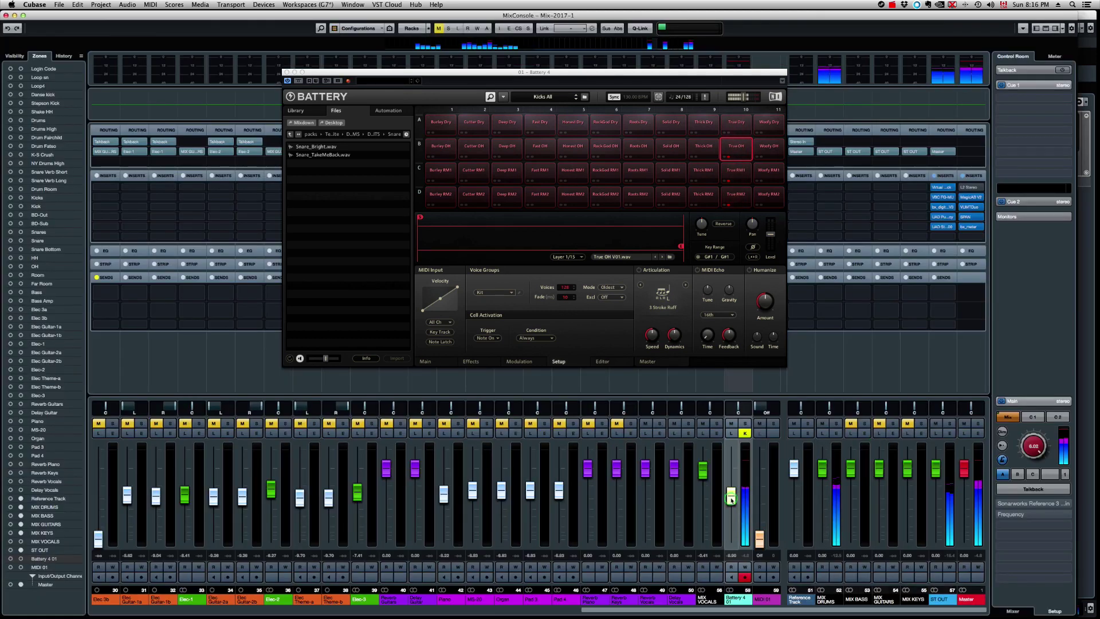
{"action": "left_click_drag", "start_coordinate": [731, 499], "coordinate": [732, 511]}
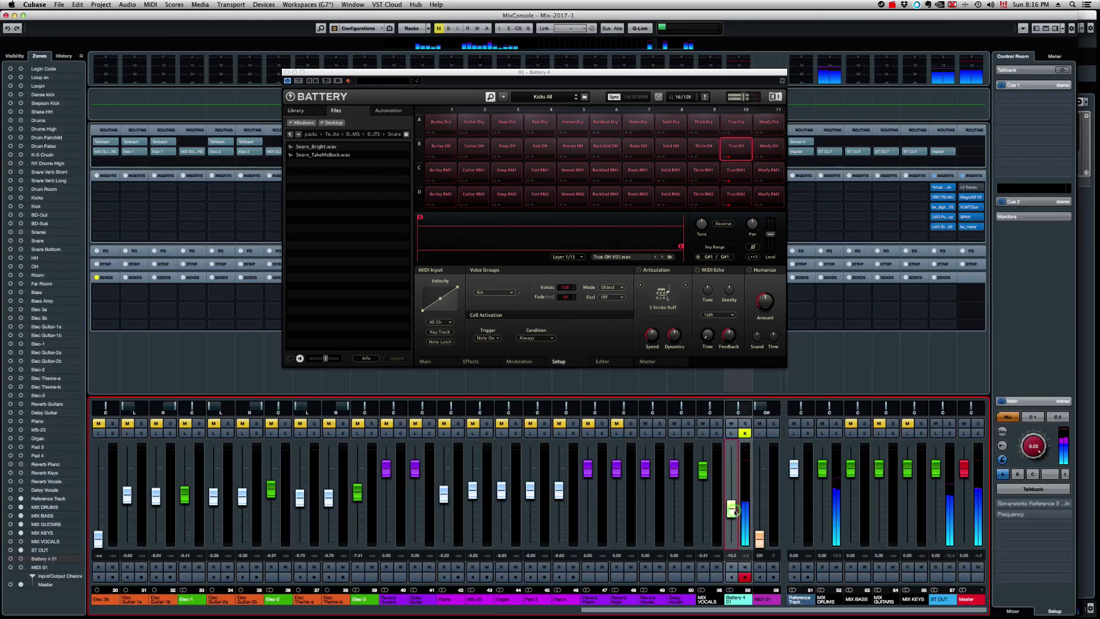
{"action": "left_click_drag", "start_coordinate": [734, 512], "coordinate": [736, 505]}
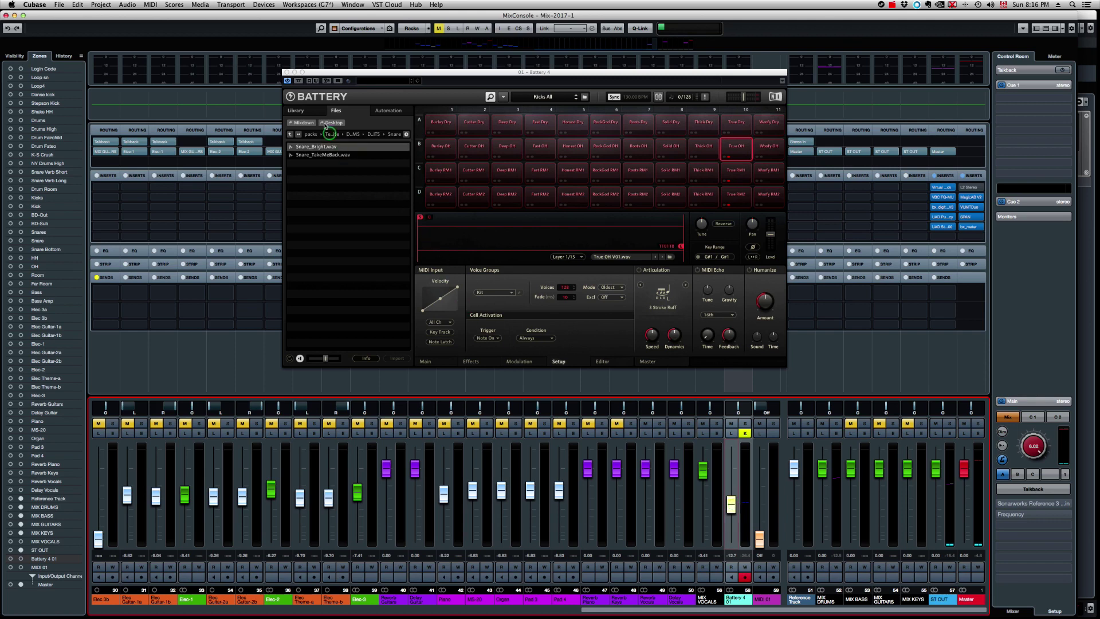
{"action": "left_click", "coordinate": [287, 73]}
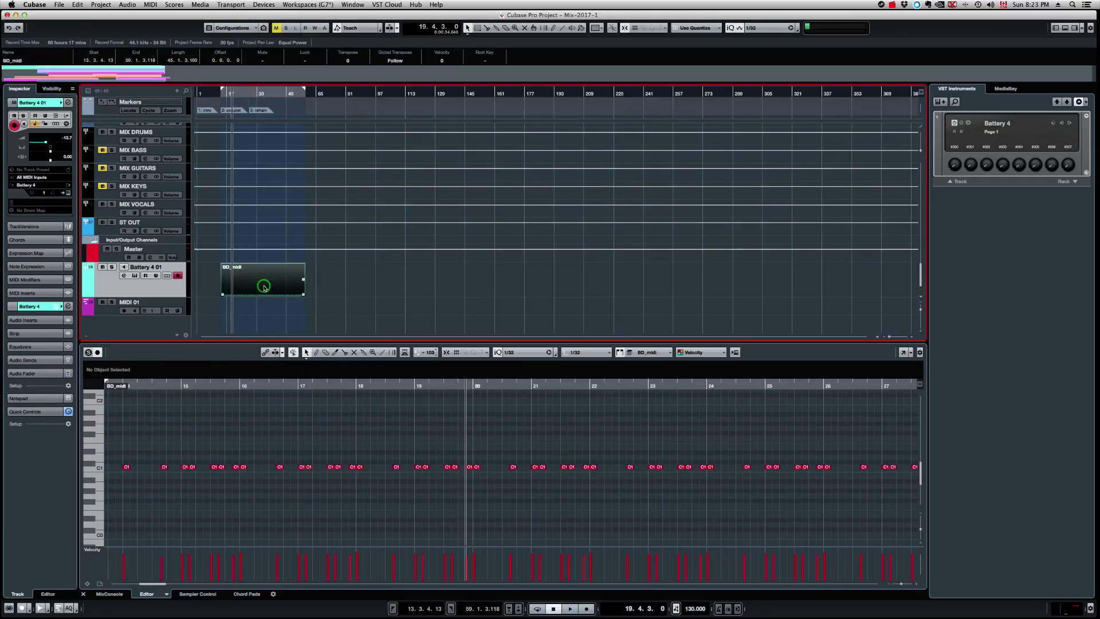
- Open the Render in Place settings for the BD_midi part from the Edit menu
{"action": "left_click", "coordinate": [78, 5]}
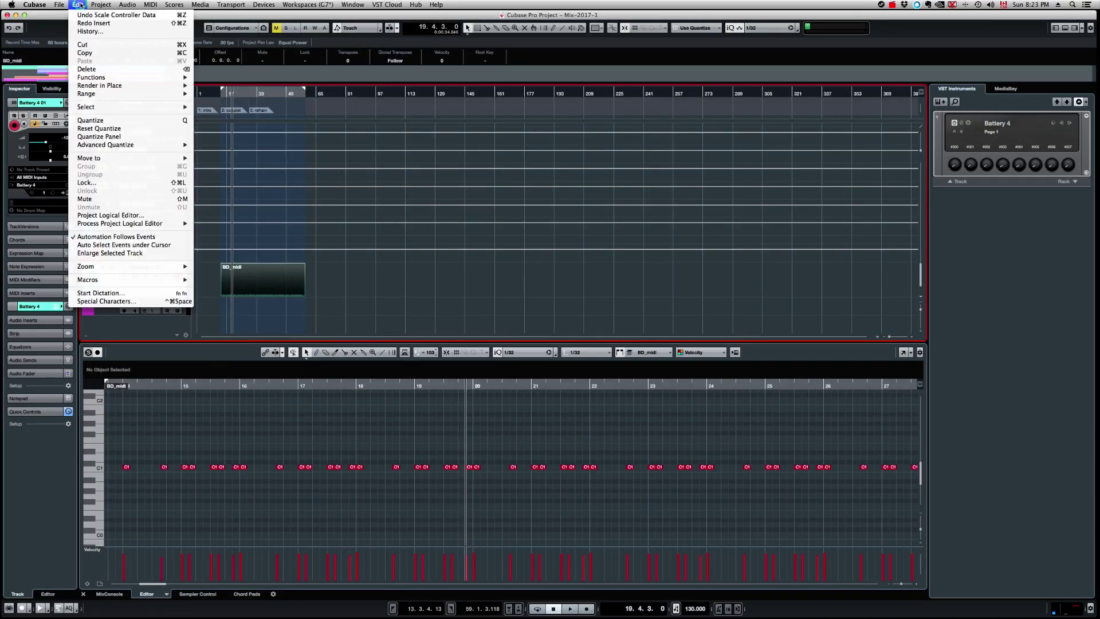
{"action": "mouse_move", "coordinate": [117, 85]}
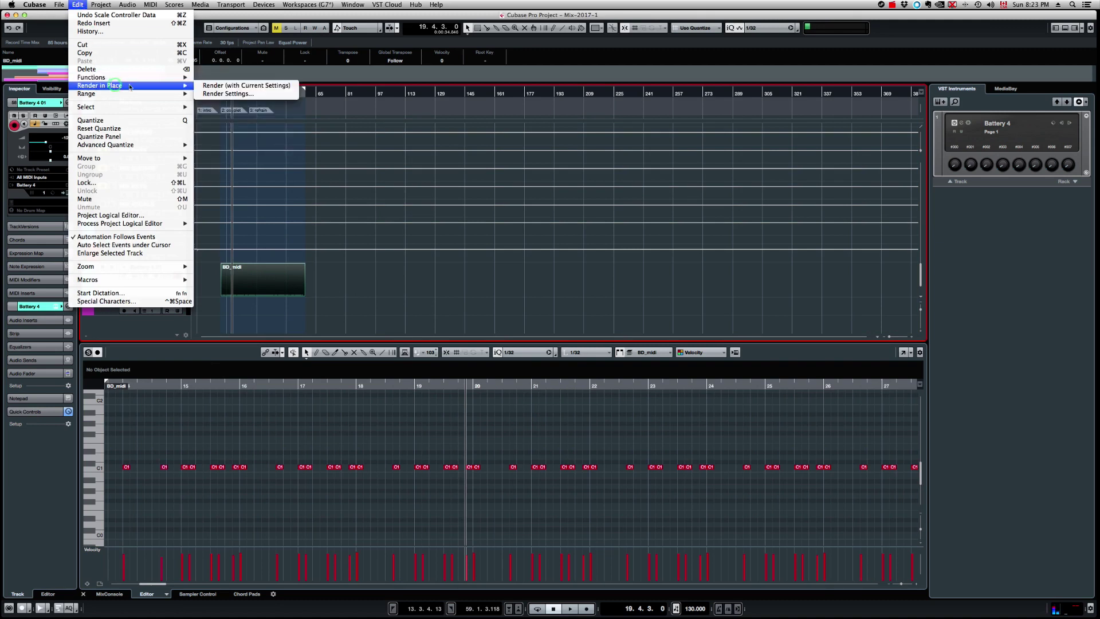
{"action": "left_click", "coordinate": [209, 95]}
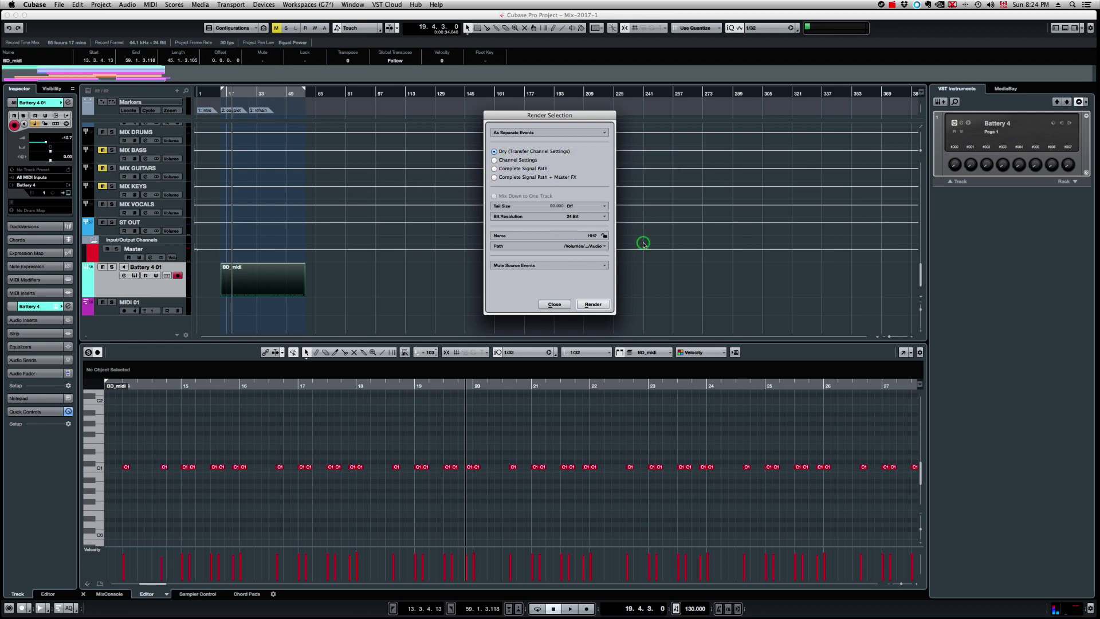
- Close the Render Selection dialog and return to the project window
{"action": "left_click", "coordinate": [590, 304]}
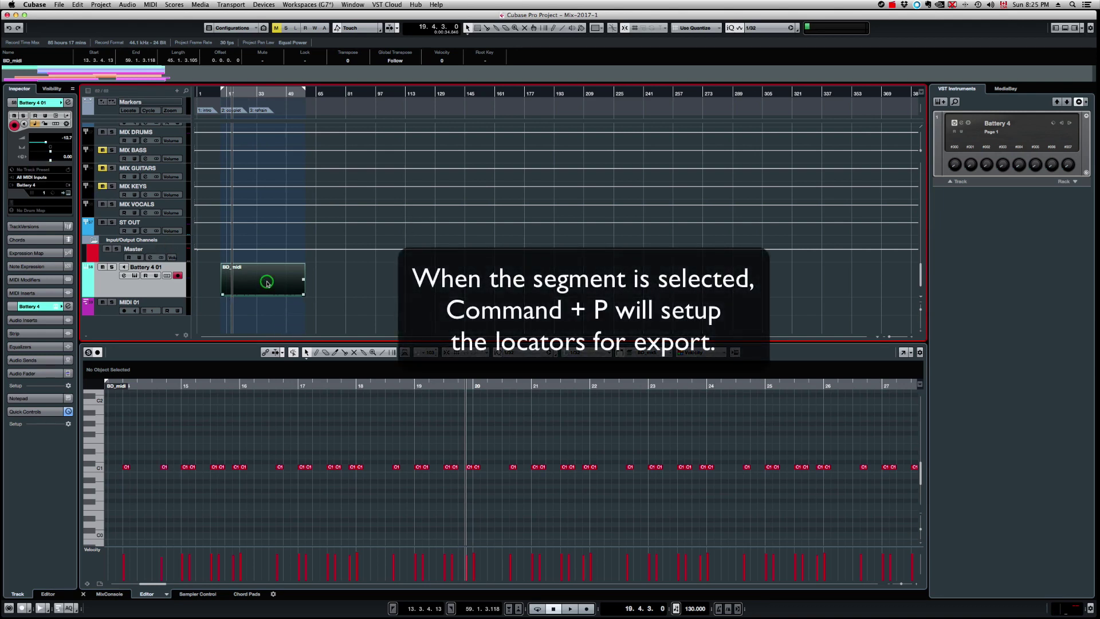
- Solo the Battery 4 01 track before exporting
{"action": "left_click", "coordinate": [59, 4]}
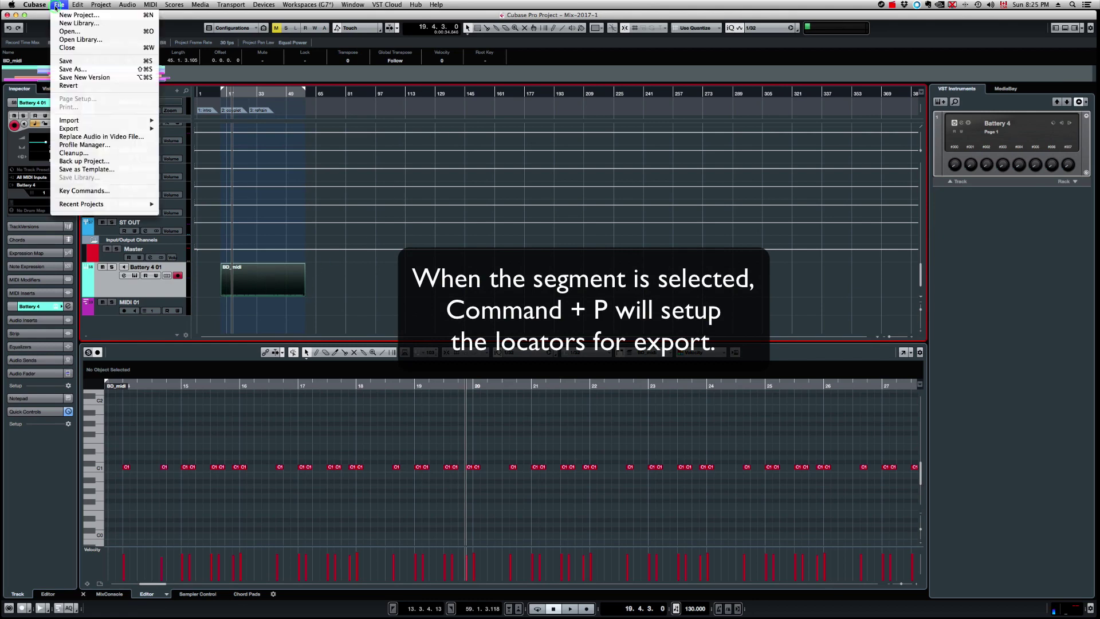
{"action": "mouse_move", "coordinate": [70, 129]}
{"action": "left_click", "coordinate": [204, 145]}
{"action": "left_click", "coordinate": [374, 397]}
{"action": "left_click", "coordinate": [112, 268]}
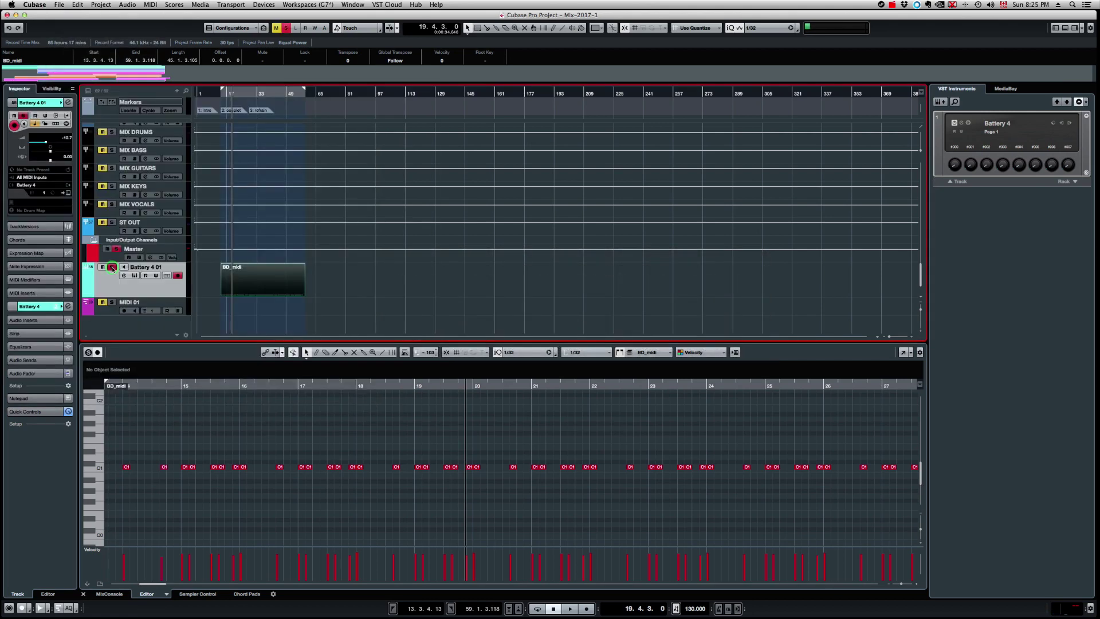
- Open File > Export > Audio Mixdown and rename the export to 'Kick Sample Mono3'
{"action": "left_click", "coordinate": [59, 4]}
{"action": "mouse_move", "coordinate": [70, 128]}
{"action": "left_click", "coordinate": [193, 145]}
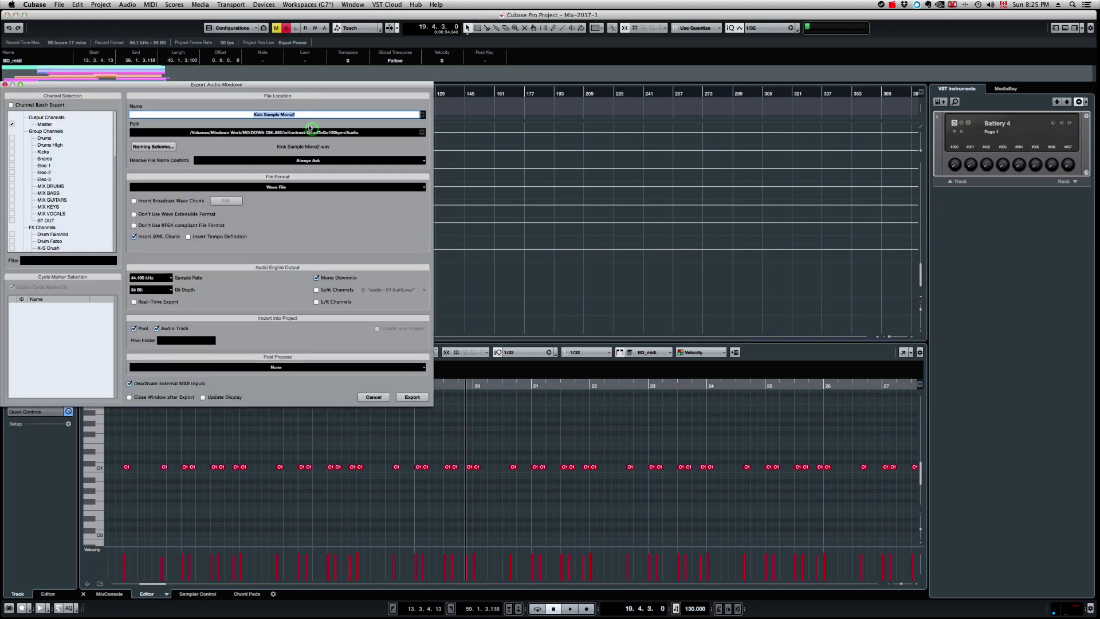
{"action": "key", "text": "Right"}
{"action": "key", "text": "BackSpace"}
{"action": "type", "text": "3"}
{"action": "key", "text": "Return"}
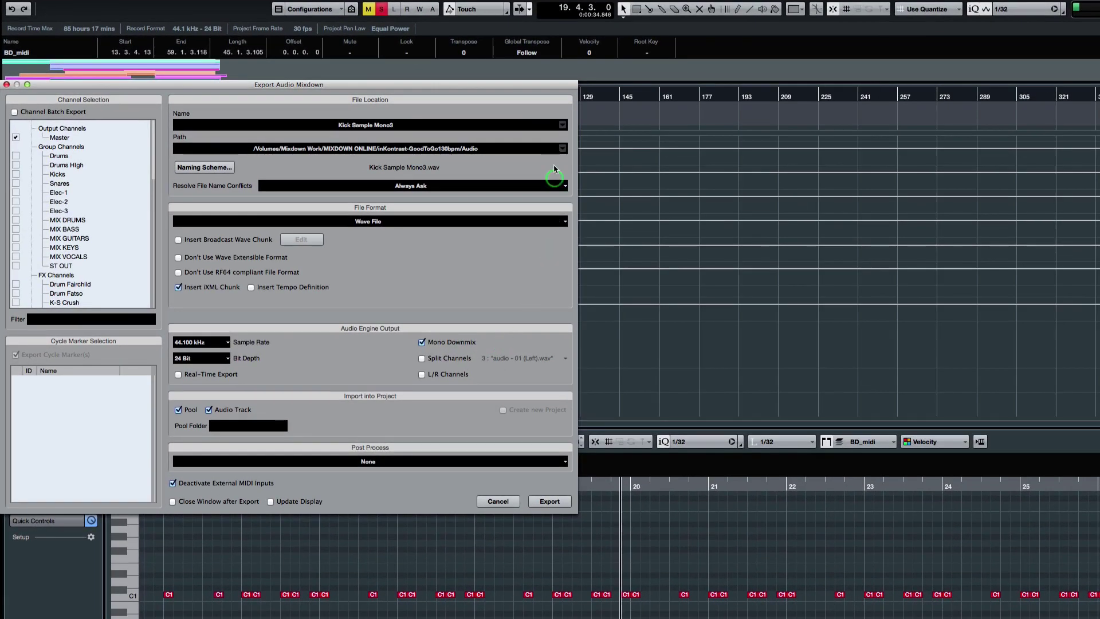
- Keep the project audio folder as destination and export the mono kick mixdown
{"action": "left_click", "coordinate": [423, 133]}
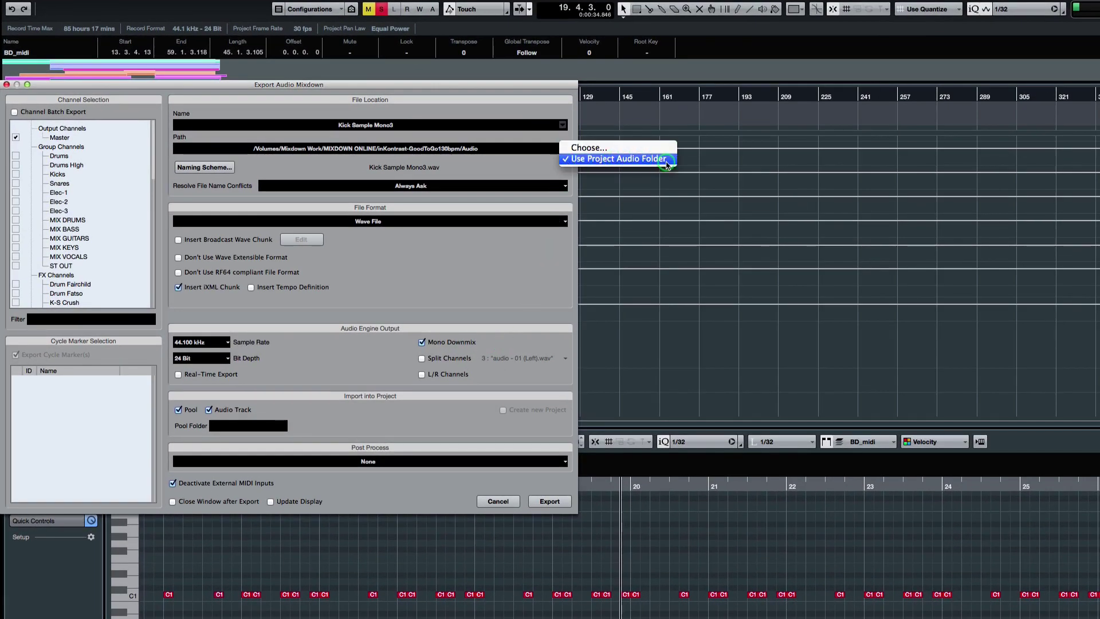
{"action": "left_click", "coordinate": [414, 282]}
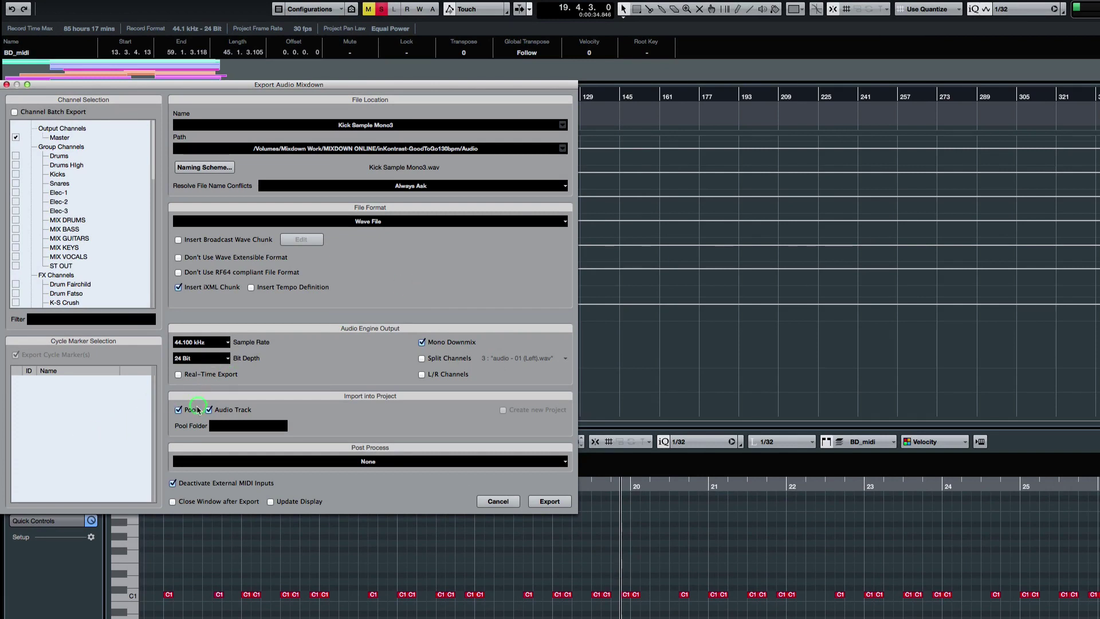
{"action": "left_click", "coordinate": [277, 408]}
{"action": "left_click", "coordinate": [499, 502]}
{"action": "left_click", "coordinate": [542, 497]}
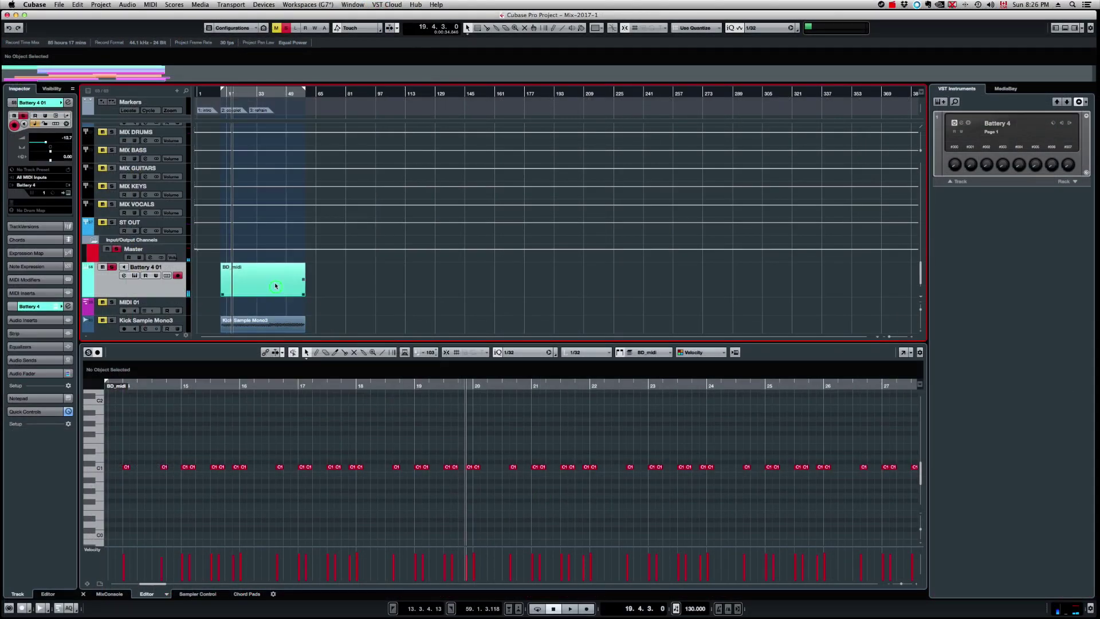
- Unsolo Battery 4 01 and play Kick Sample Mono3 soloed, then unsolo it
{"action": "scroll", "coordinate": [321, 255], "scroll_direction": "down", "scroll_amount": 1}
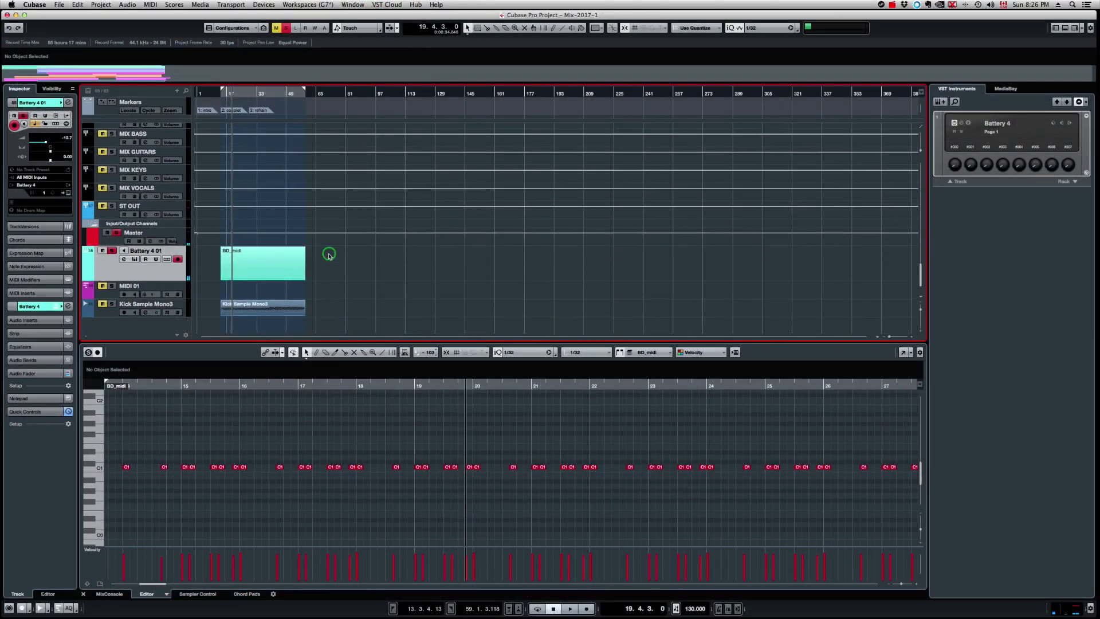
{"action": "left_click", "coordinate": [114, 250]}
{"action": "left_click", "coordinate": [111, 304]}
{"action": "key", "text": "space"}
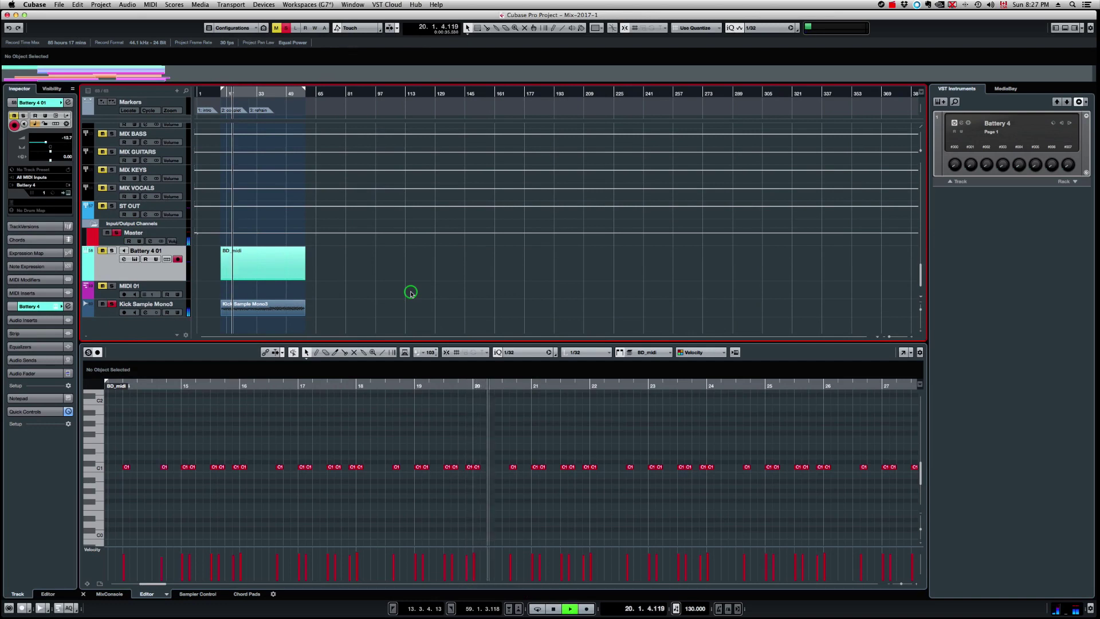
{"action": "key", "text": "space"}
{"action": "left_click", "coordinate": [112, 304]}
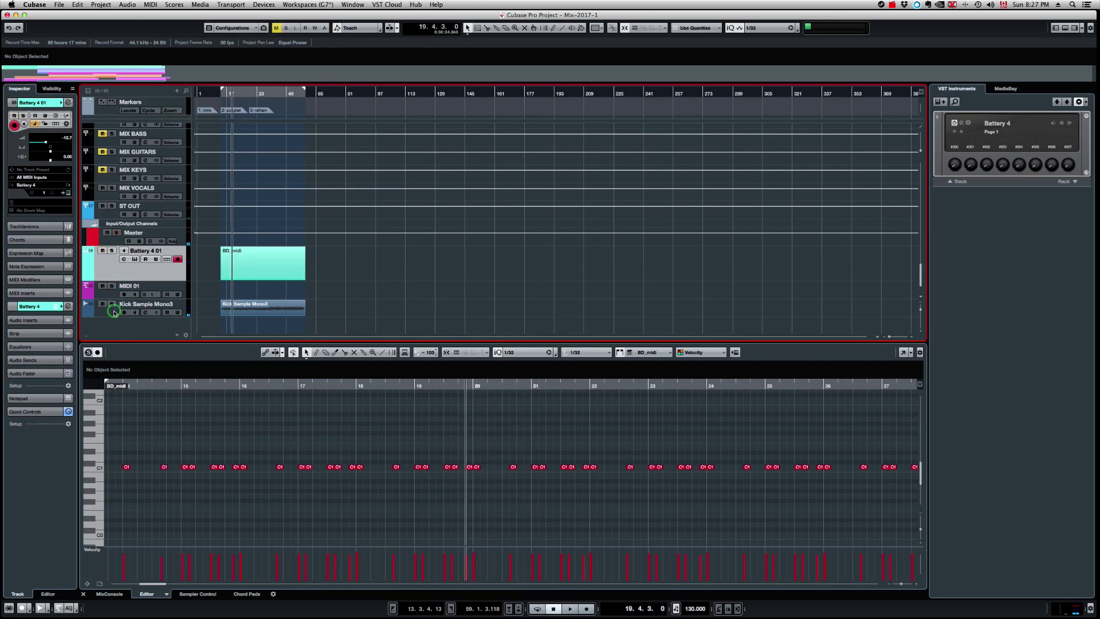
- Drag the Kick Sample Mono3 track up to sit directly below the Kick track
{"action": "scroll", "coordinate": [112, 267], "scroll_direction": "up", "scroll_amount": 15}
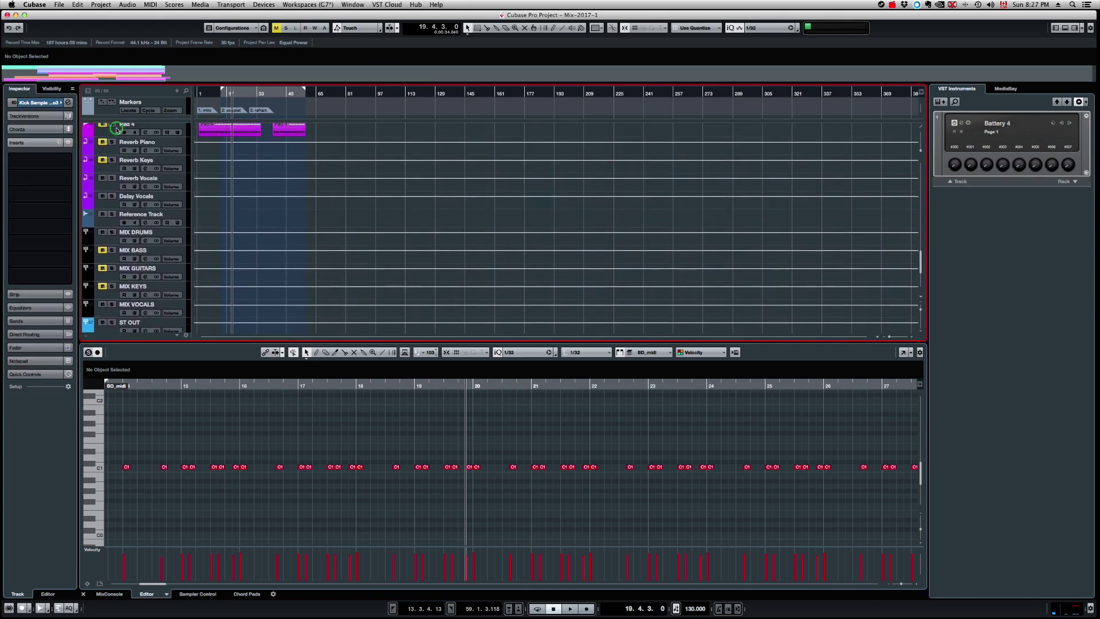
{"action": "scroll", "coordinate": [117, 129], "scroll_direction": "up", "scroll_amount": 10}
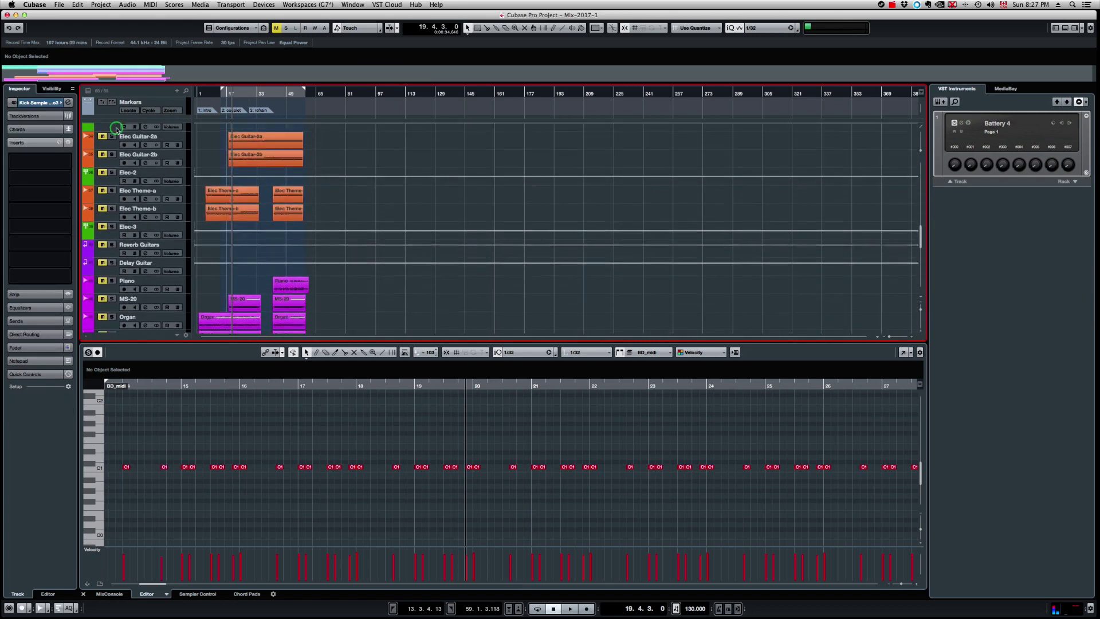
{"action": "scroll", "coordinate": [116, 128], "scroll_direction": "up", "scroll_amount": 12}
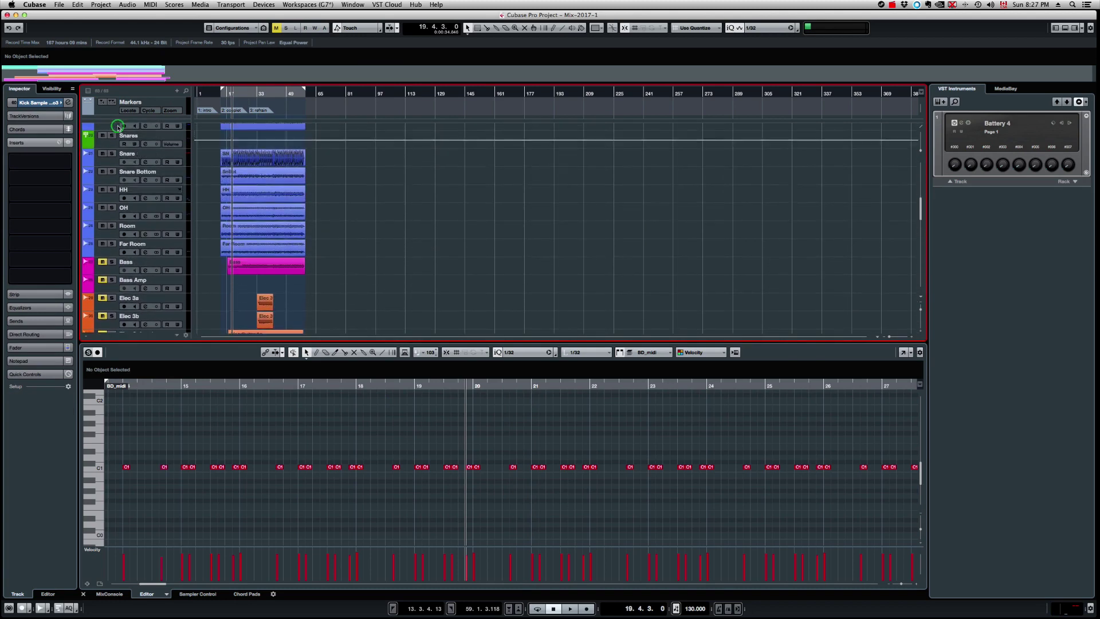
{"action": "left_click_drag", "start_coordinate": [117, 126], "coordinate": [120, 319]}
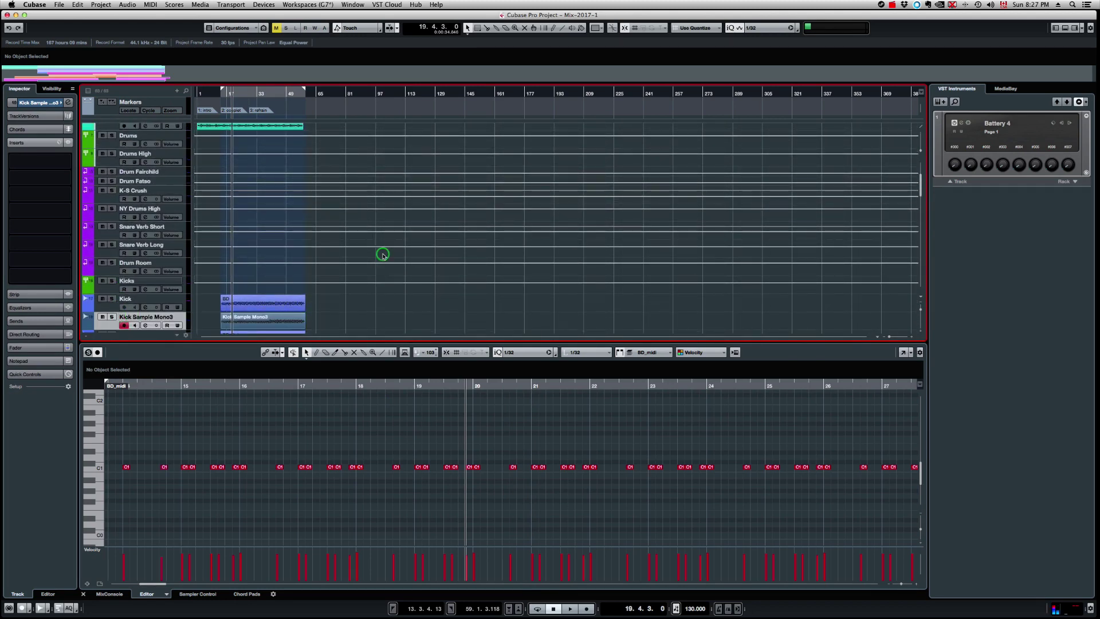